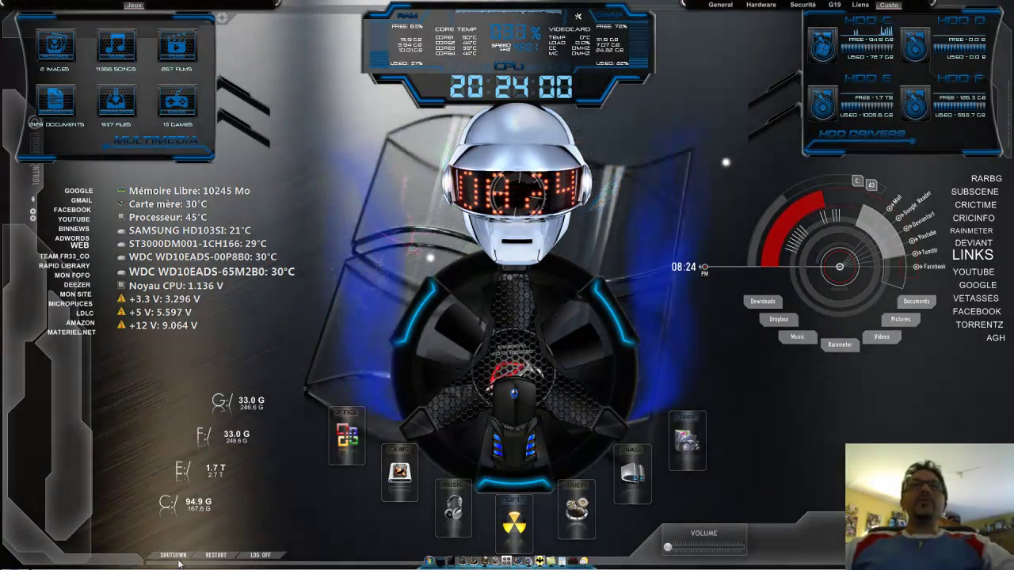
- Open the Computer window to show its customised look with the listed drives, and minimize it
{"action": "mouse_move", "coordinate": [77, 560]}
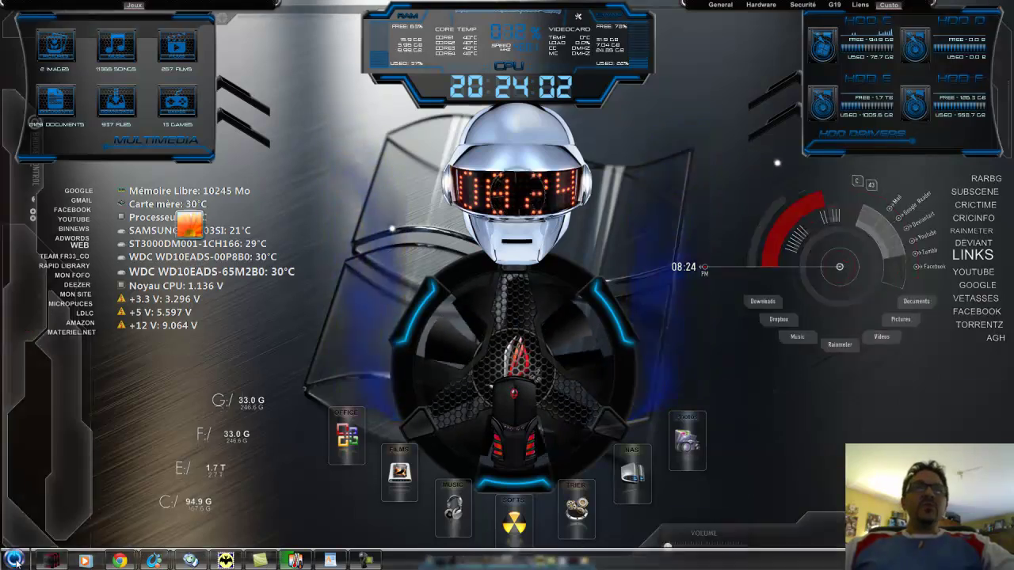
{"action": "left_click", "coordinate": [14, 559]}
{"action": "left_click", "coordinate": [168, 334]}
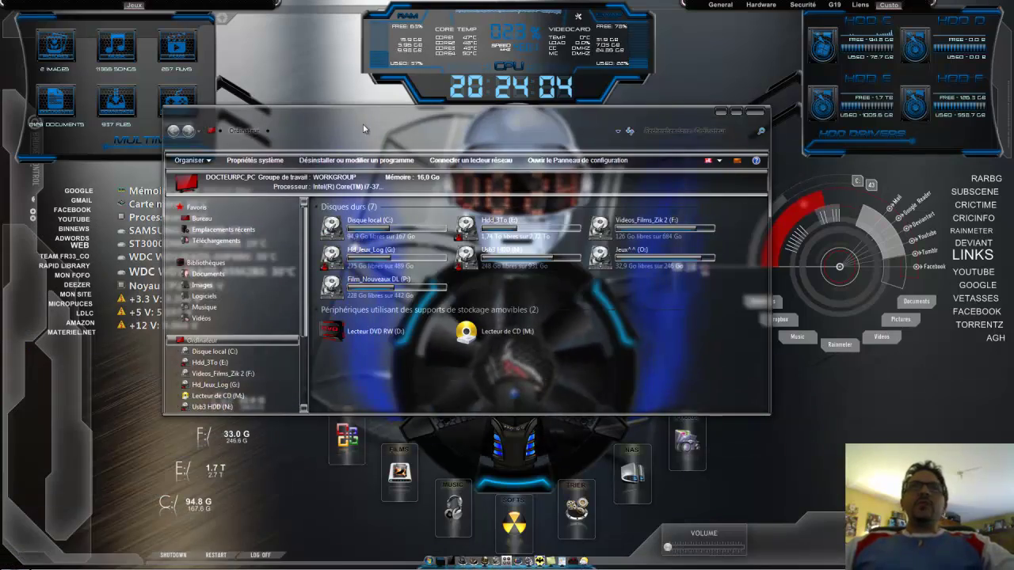
{"action": "mouse_move", "coordinate": [405, 124]}
{"action": "left_mouse_down"}
{"action": "mouse_move", "coordinate": [364, 168]}
{"action": "mouse_move", "coordinate": [393, 204]}
{"action": "mouse_move", "coordinate": [381, 207]}
{"action": "mouse_move", "coordinate": [337, 97]}
{"action": "mouse_move", "coordinate": [345, 117]}
{"action": "left_mouse_up"}
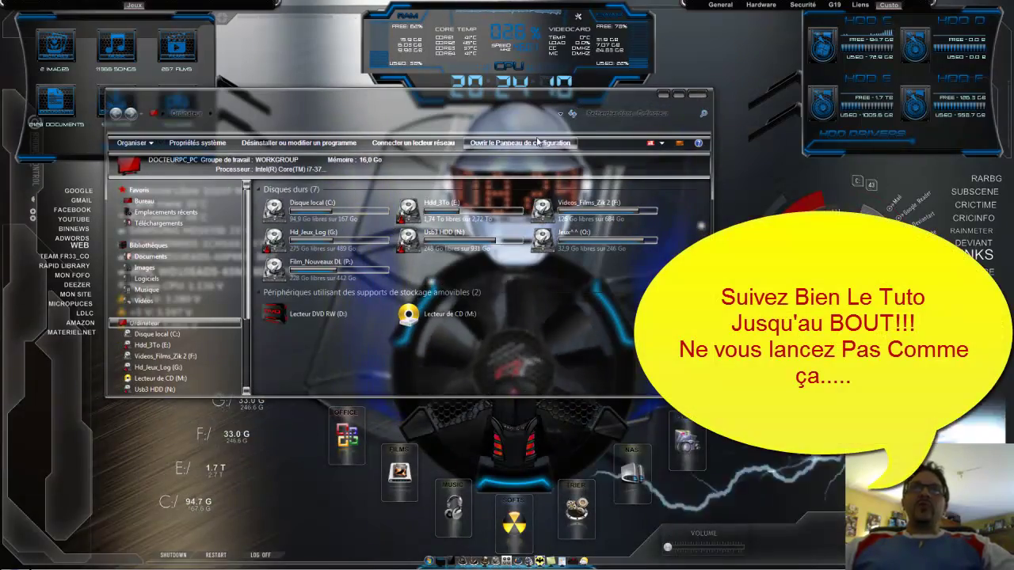
{"action": "left_click", "coordinate": [664, 95]}
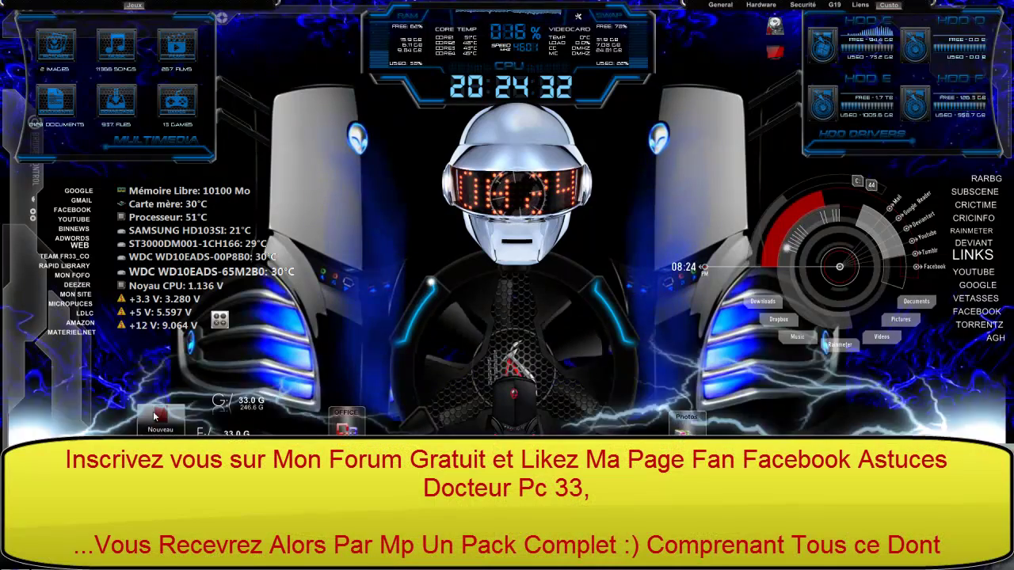
- Open the "Nouveau document texte" file in WordPad and bring its list of software to download to the front
{"action": "double_click", "coordinate": [157, 415]}
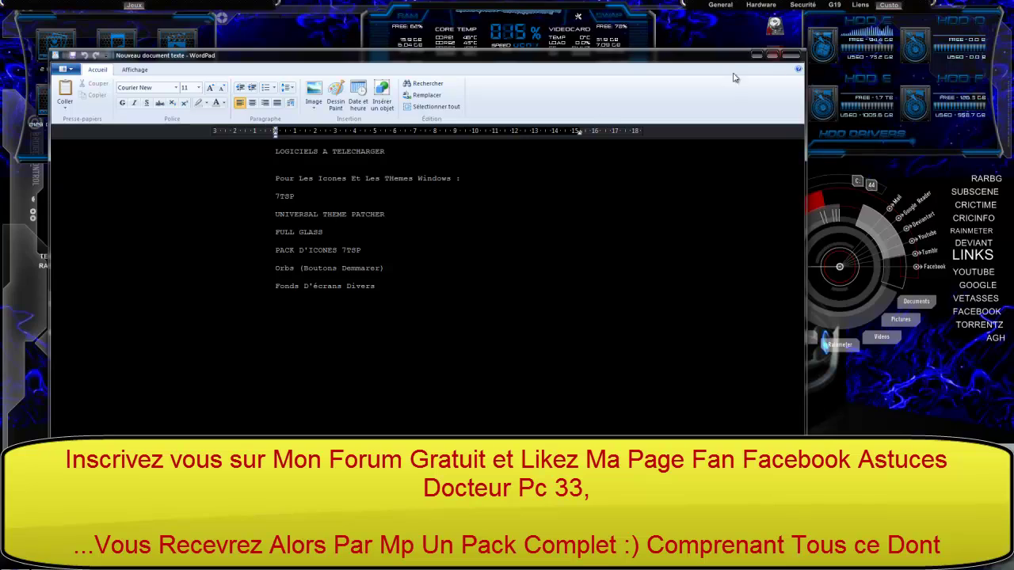
{"action": "left_click", "coordinate": [293, 560]}
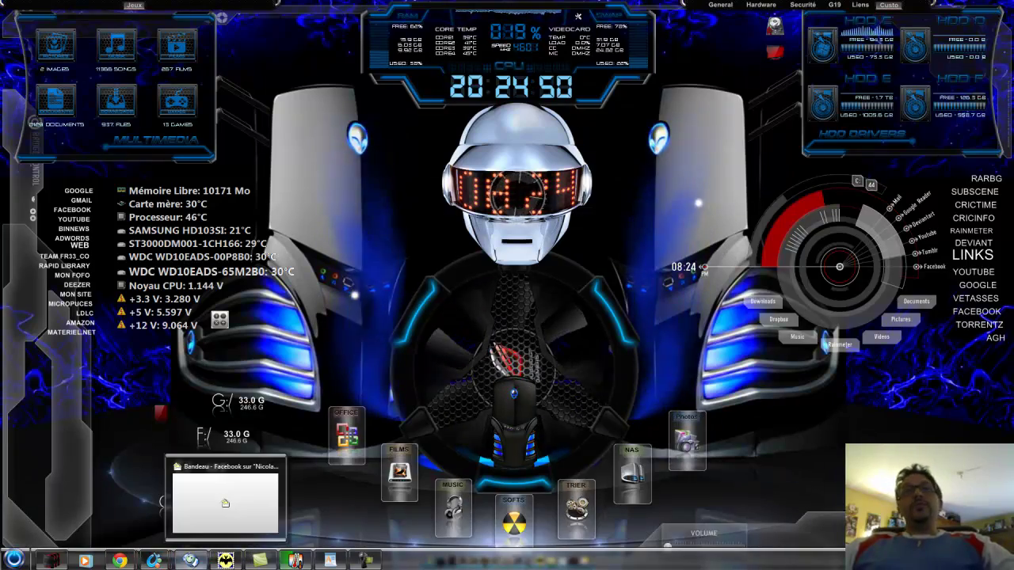
{"action": "mouse_move", "coordinate": [294, 561]}
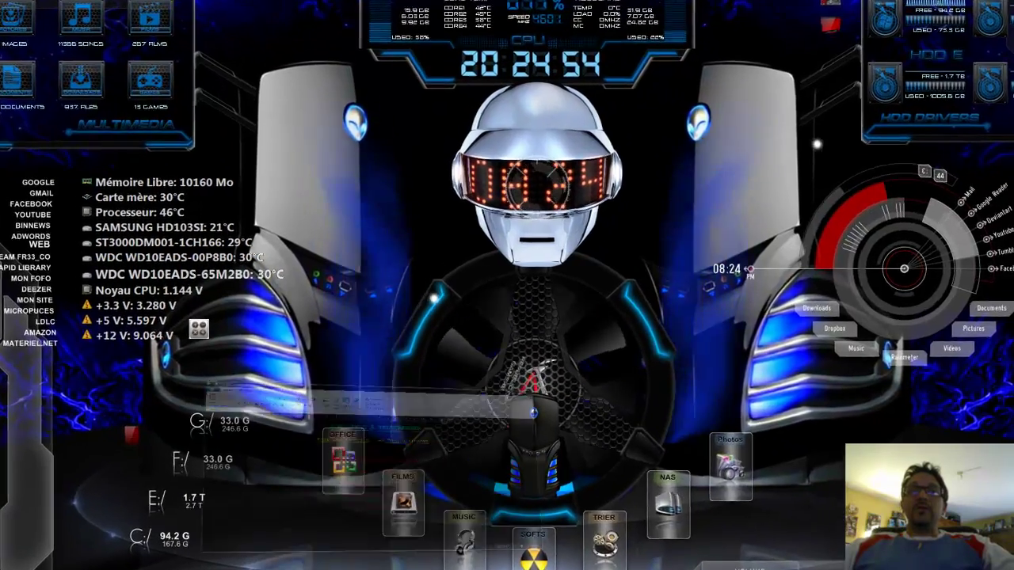
{"action": "left_click", "coordinate": [330, 560]}
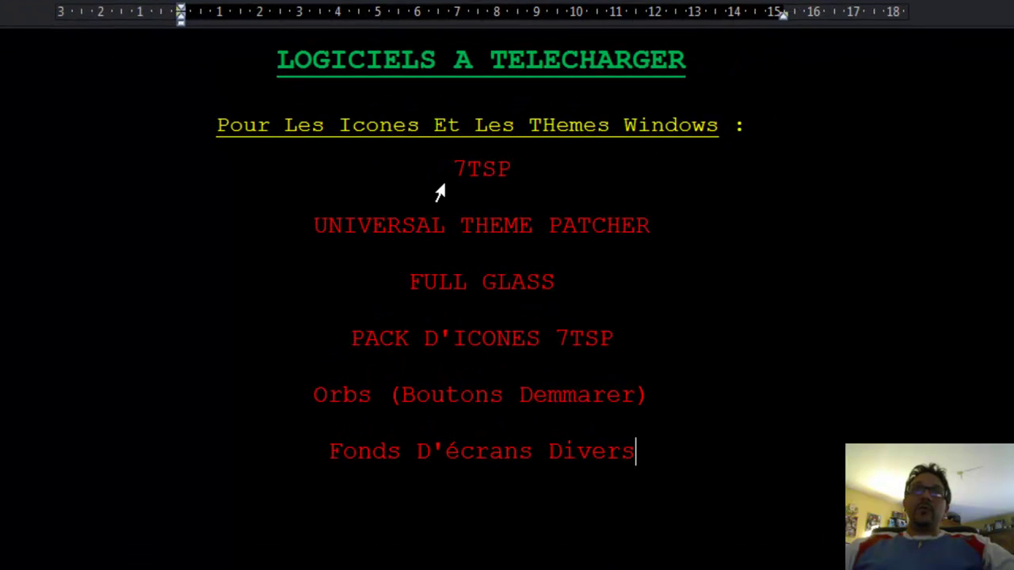
- Highlight entries of the download list such as 7TSP and Orbs (Boutons Demmarer) while reviewing it, and minimize the document
{"action": "left_click_drag", "start_coordinate": [457, 171], "coordinate": [550, 180]}
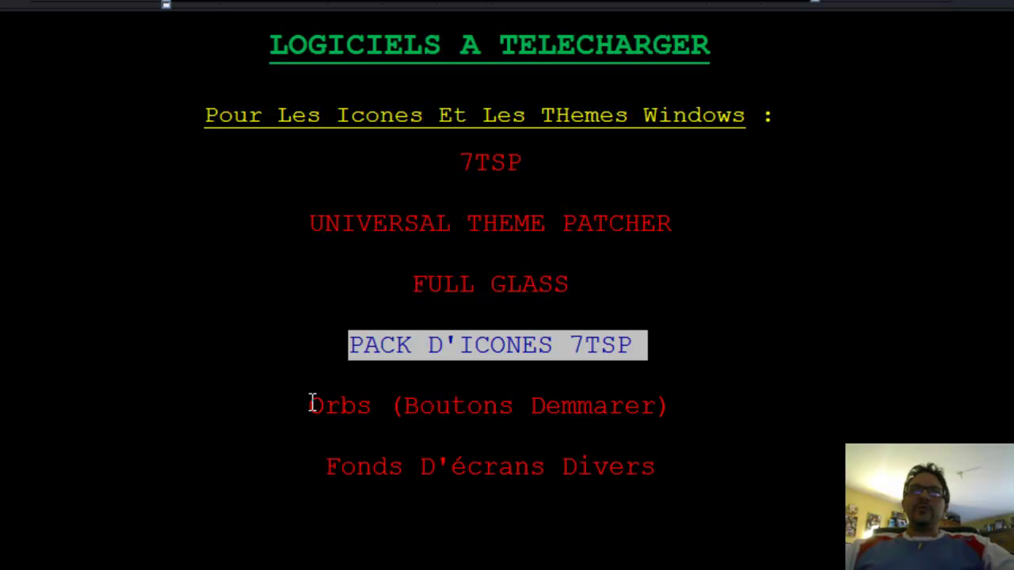
{"action": "left_click_drag", "start_coordinate": [311, 403], "coordinate": [697, 425]}
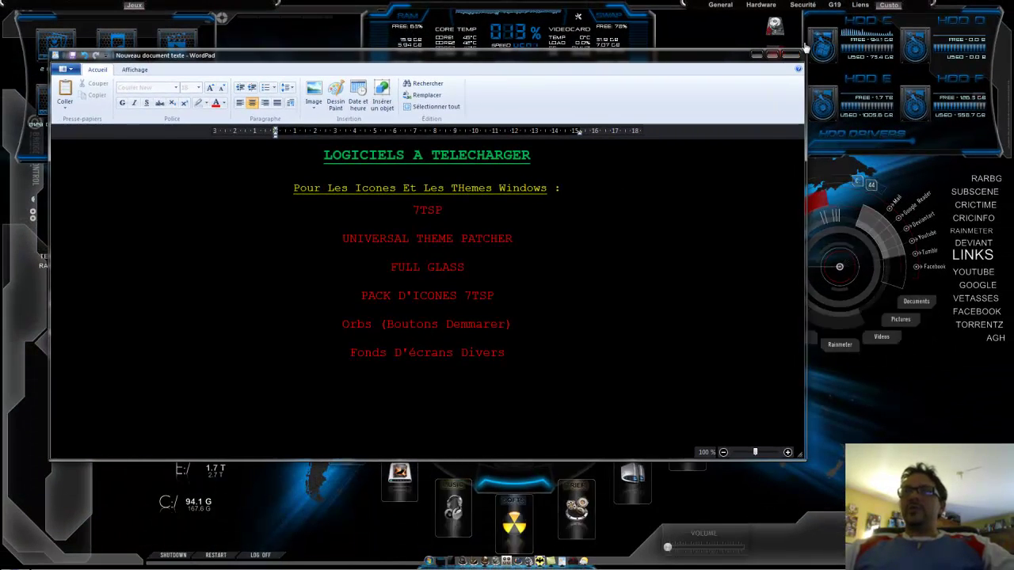
{"action": "left_click_drag", "start_coordinate": [753, 57], "coordinate": [723, 90]}
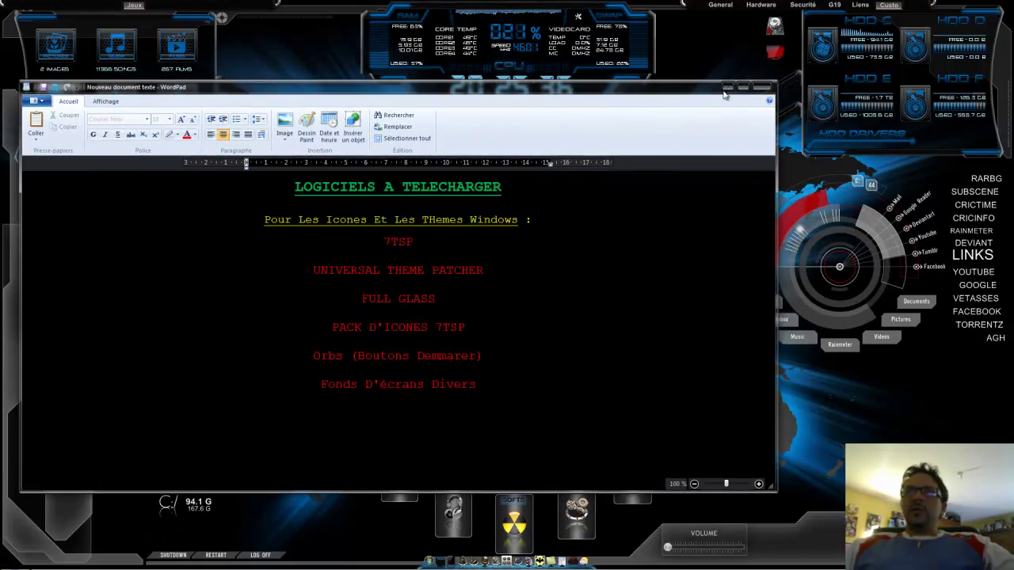
{"action": "left_click", "coordinate": [736, 84]}
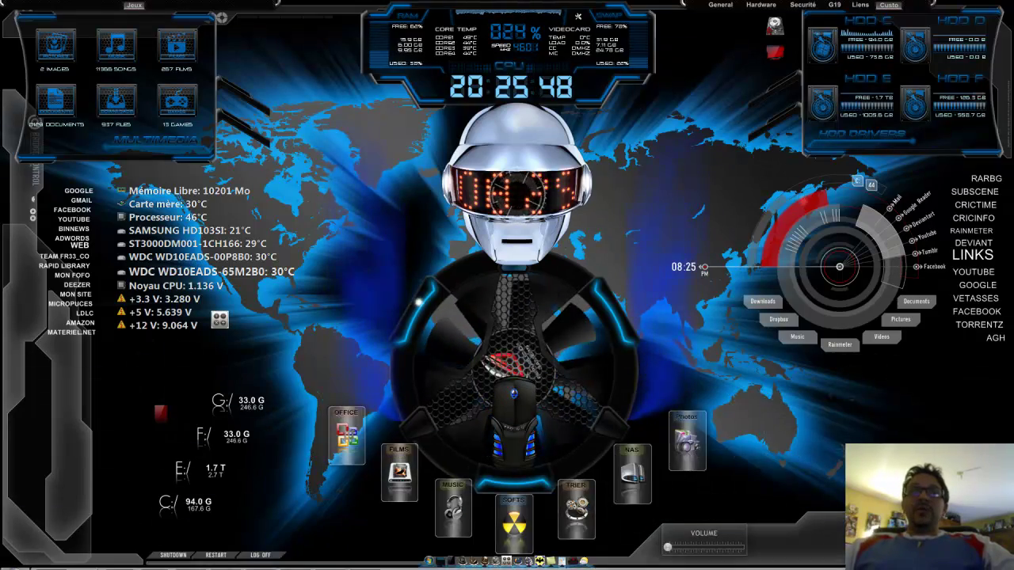
- Open the desktop personalization settings, browse the collection of installed Windows themes, and put the window away
{"action": "right_click", "coordinate": [266, 502]}
{"action": "left_click", "coordinate": [320, 494]}
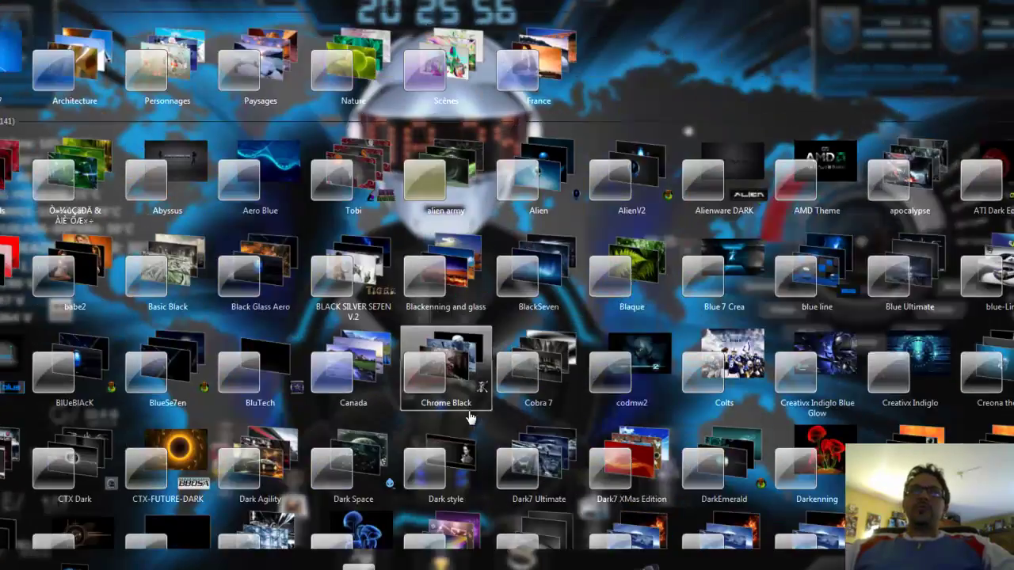
{"action": "scroll", "coordinate": [468, 426], "scroll_direction": "down", "scroll_amount": 5}
{"action": "scroll", "coordinate": [470, 417], "scroll_direction": "down", "scroll_amount": 4}
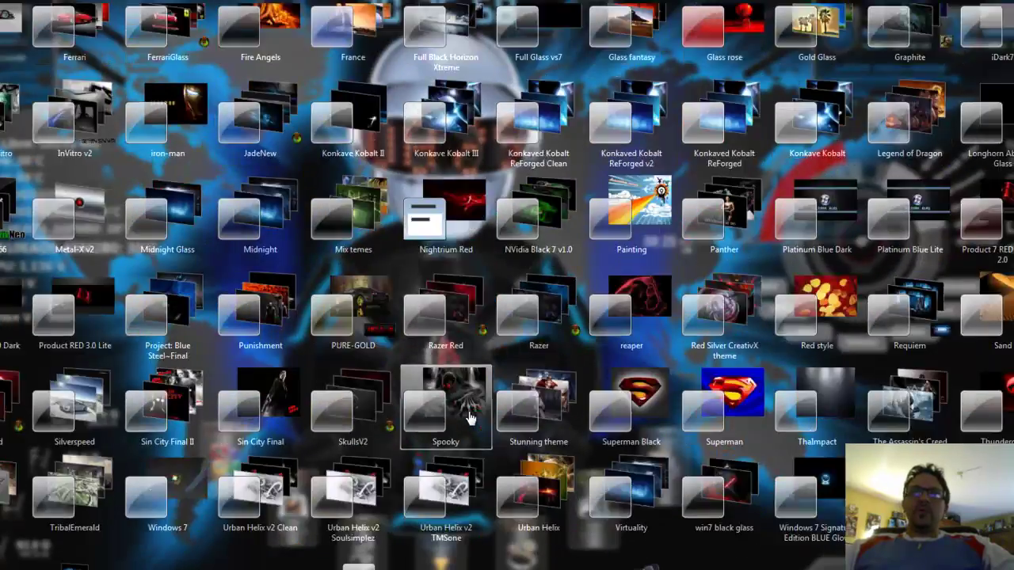
{"action": "scroll", "coordinate": [470, 417], "scroll_direction": "up", "scroll_amount": 4}
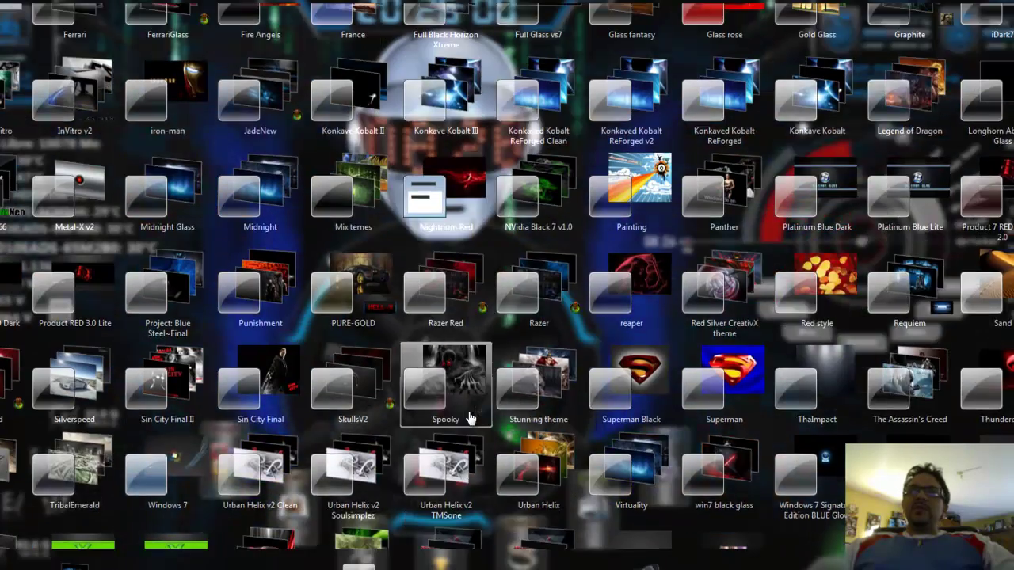
{"action": "scroll", "coordinate": [470, 418], "scroll_direction": "up", "scroll_amount": 1}
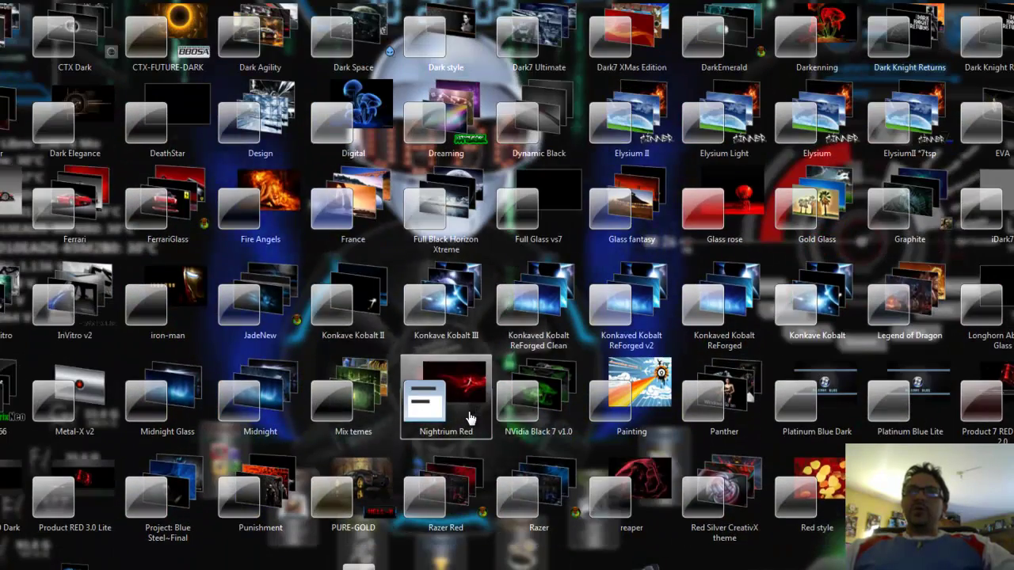
{"action": "scroll", "coordinate": [470, 417], "scroll_direction": "up", "scroll_amount": 2}
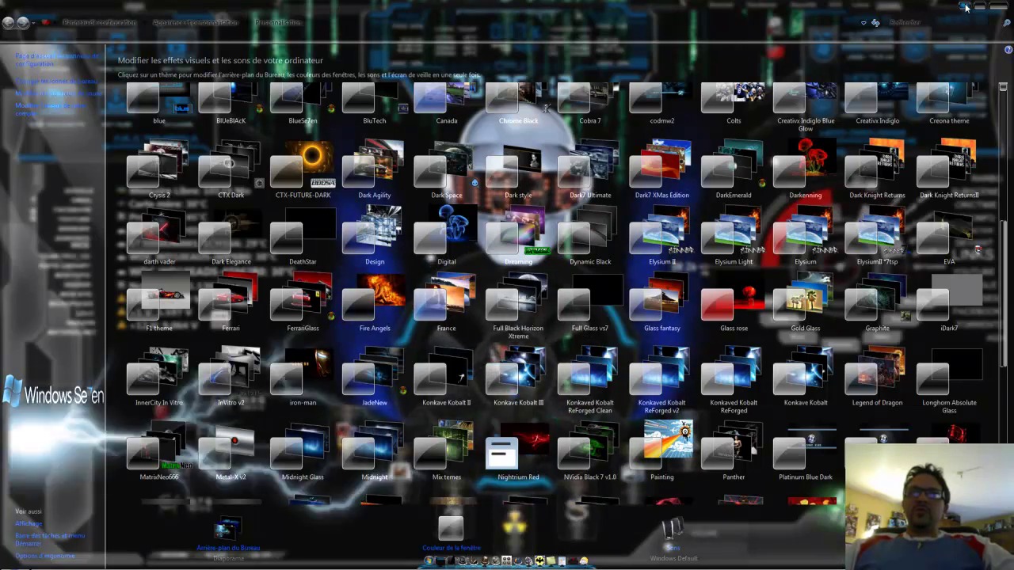
{"action": "left_click", "coordinate": [965, 7]}
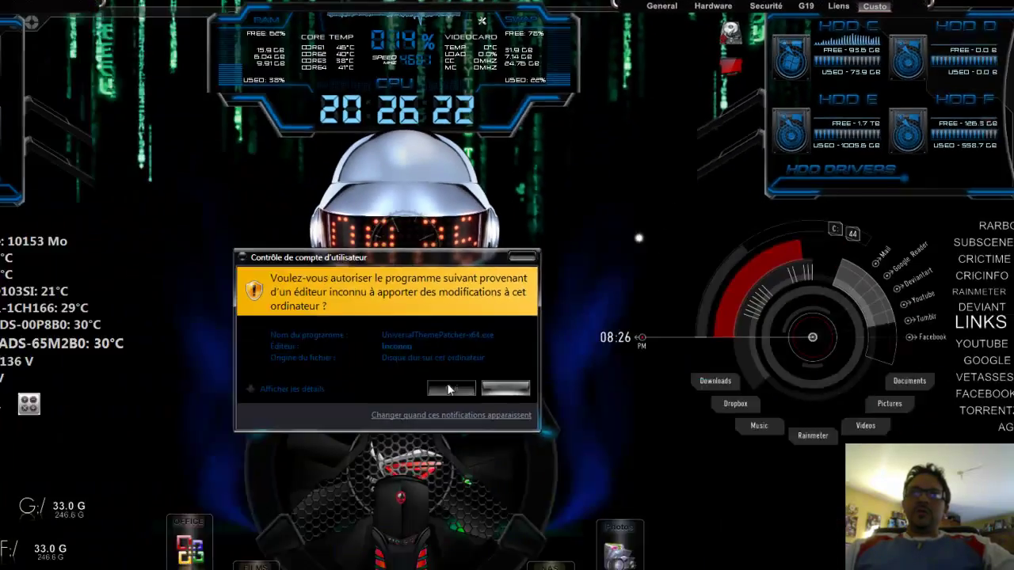
- Authorize Universal Theme Patcher, keep English as interface language, examine the detailed patch status of the system files, and close it
{"action": "left_click", "coordinate": [446, 389]}
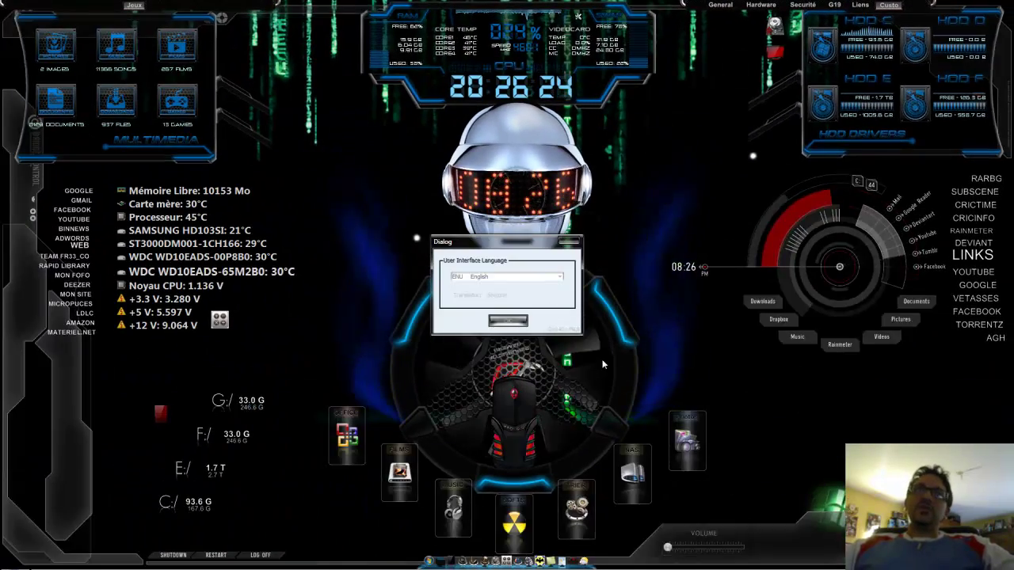
{"action": "left_click", "coordinate": [517, 277]}
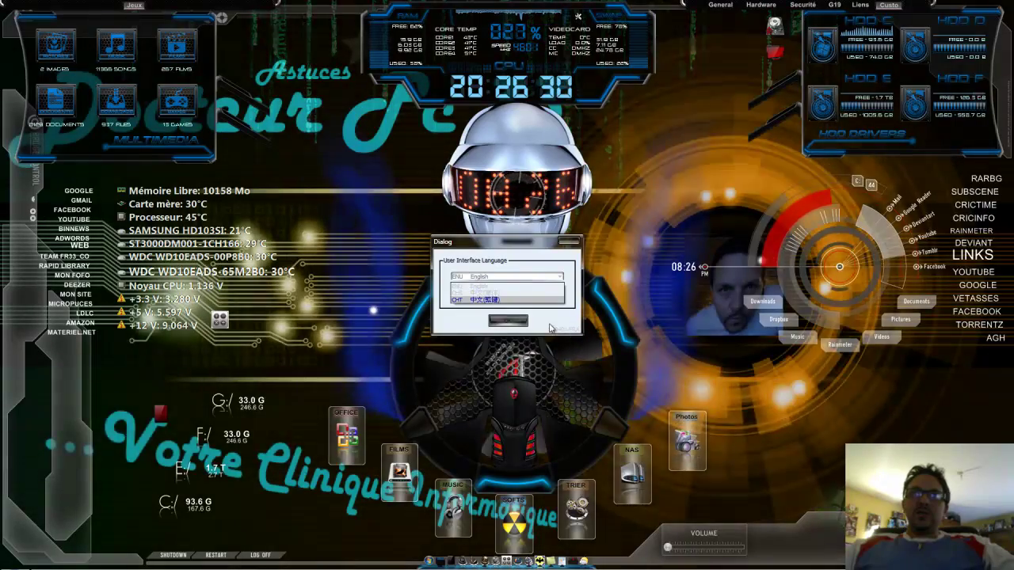
{"action": "left_click", "coordinate": [567, 328]}
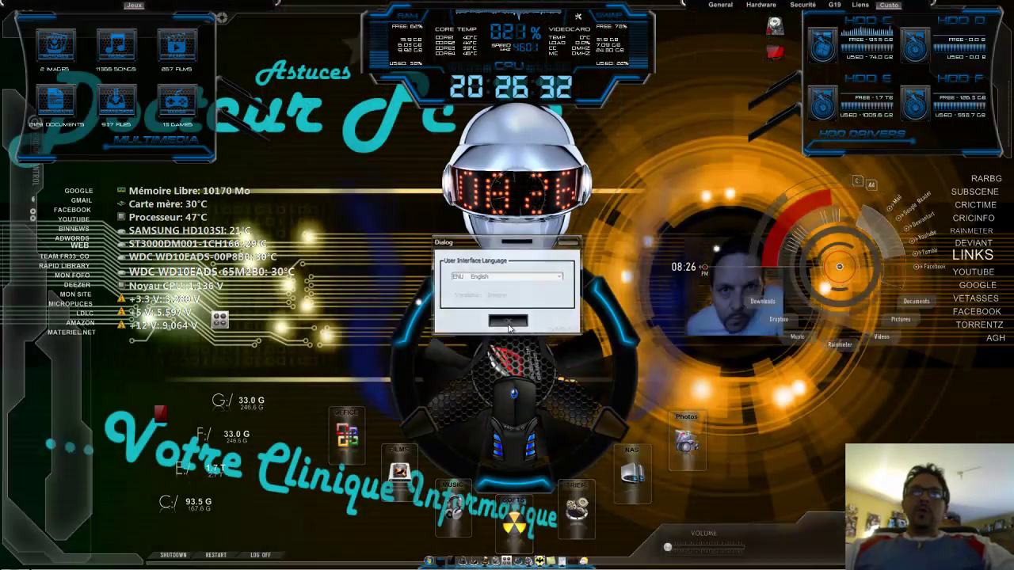
{"action": "left_click", "coordinate": [509, 323]}
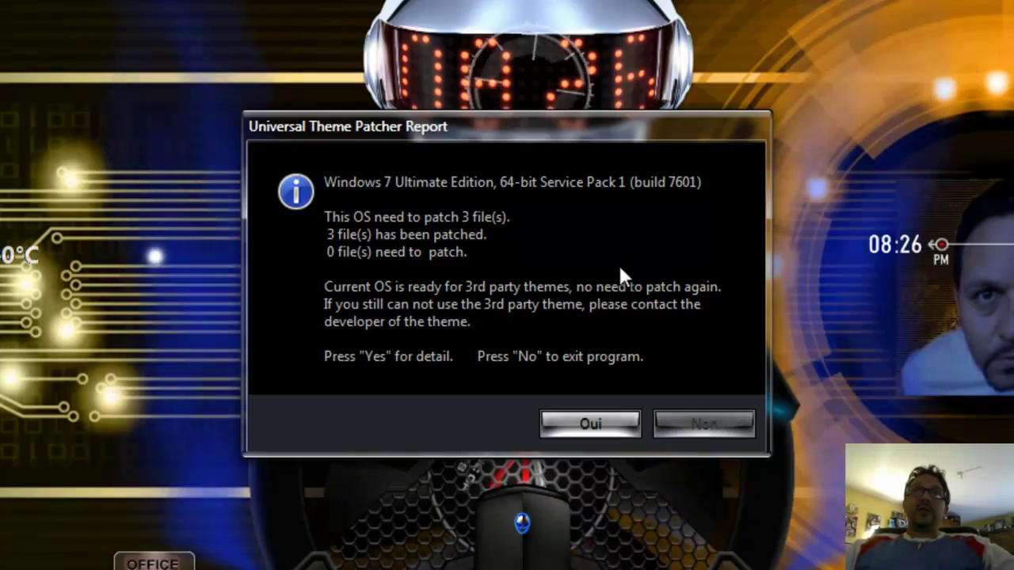
{"action": "left_click", "coordinate": [600, 422]}
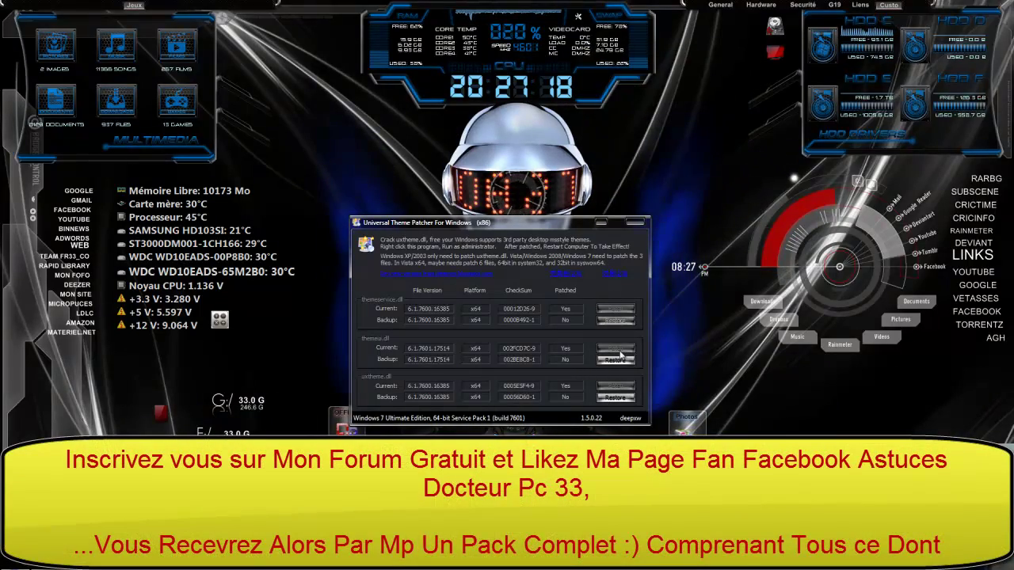
{"action": "left_click", "coordinate": [638, 227]}
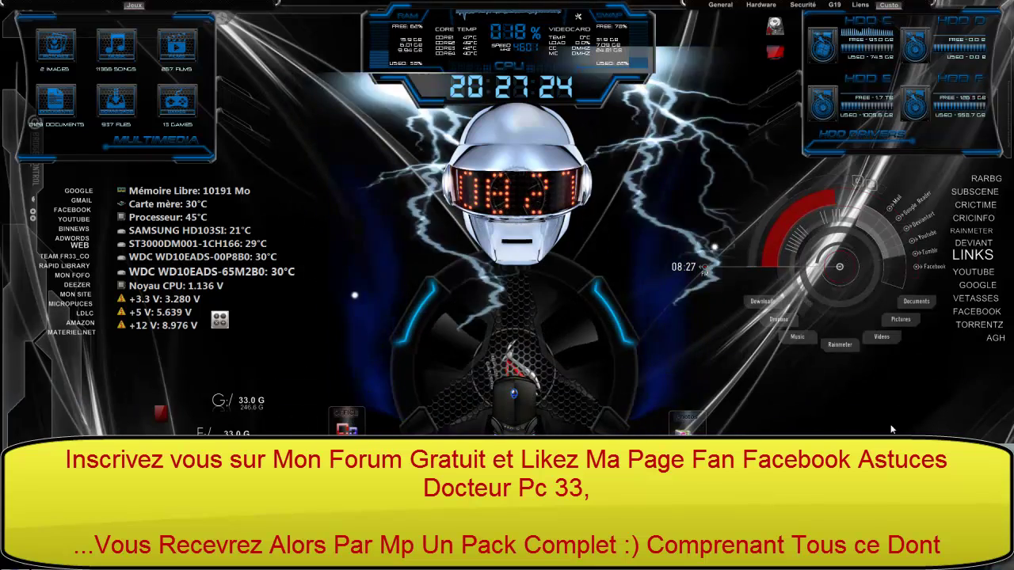
- Launch Se7en Theme Source Patcher with permission to modify the computer, and minimize the software list document covering it
{"action": "mouse_move", "coordinate": [783, 11]}
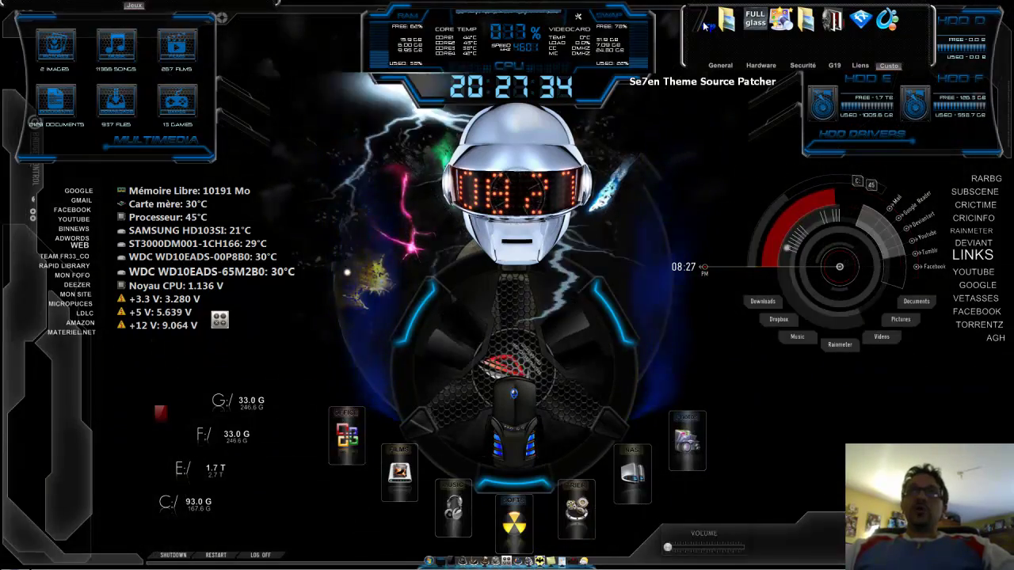
{"action": "left_click", "coordinate": [702, 24]}
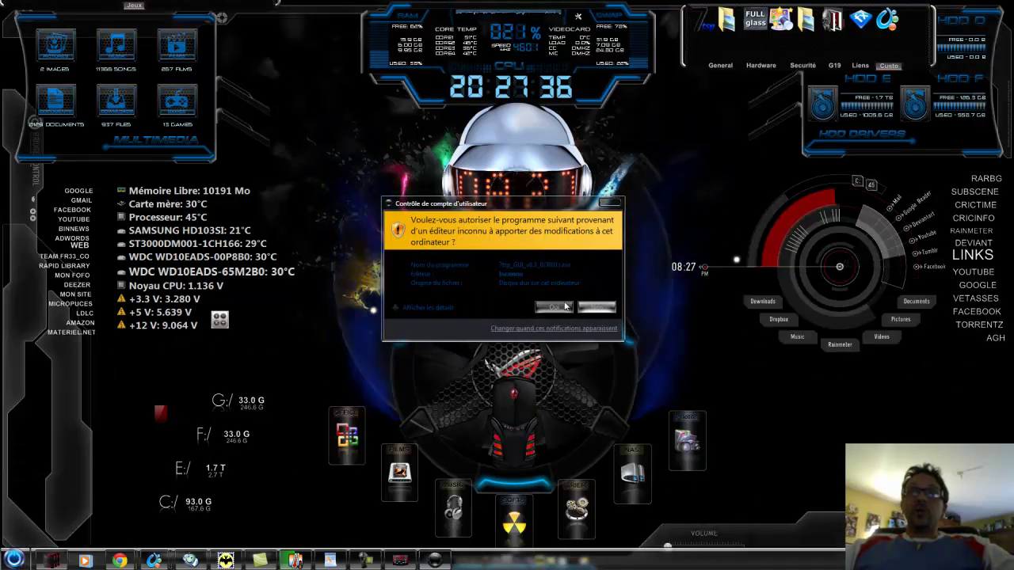
{"action": "left_click", "coordinate": [564, 306]}
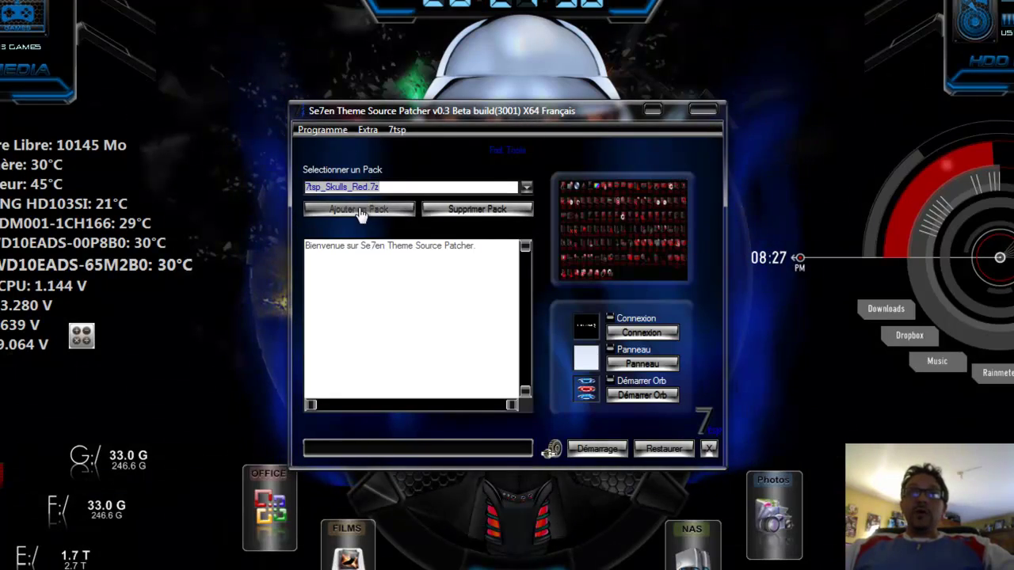
{"action": "left_click", "coordinate": [490, 212]}
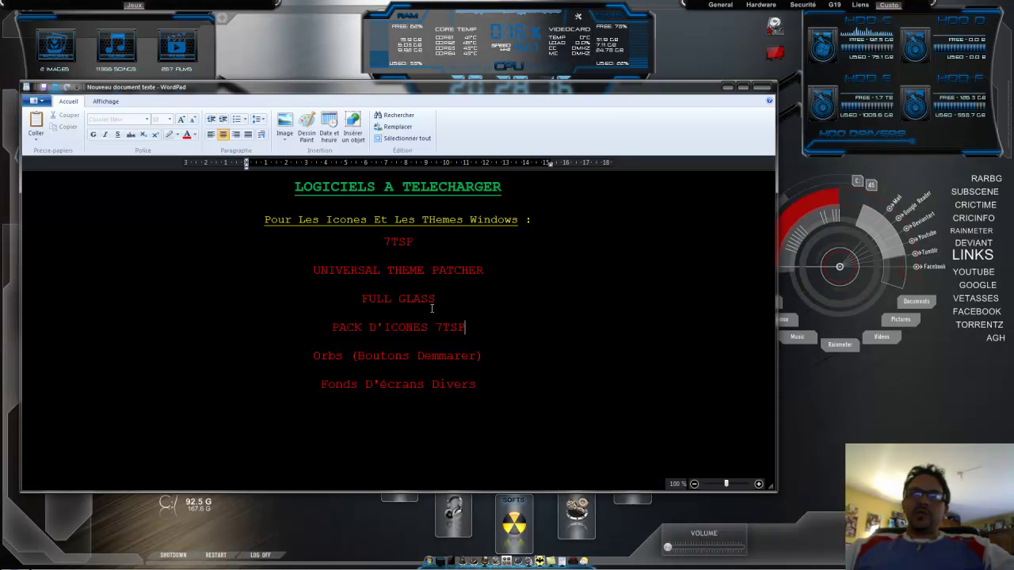
{"action": "left_click", "coordinate": [725, 89]}
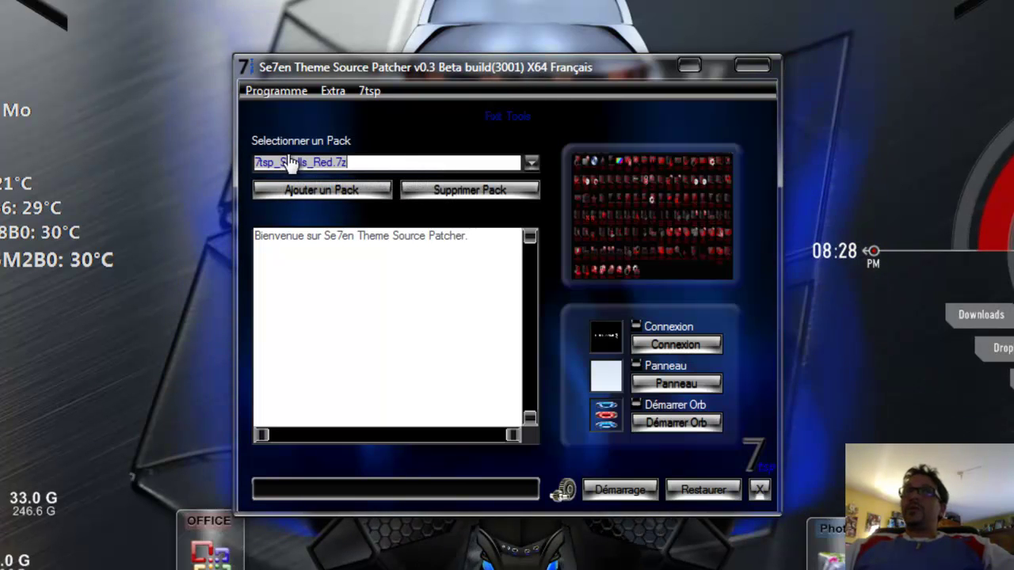
- Examine the pack options, preview the start orb images of Se7en Theme Source Patcher, and close the program
{"action": "left_click", "coordinate": [297, 190]}
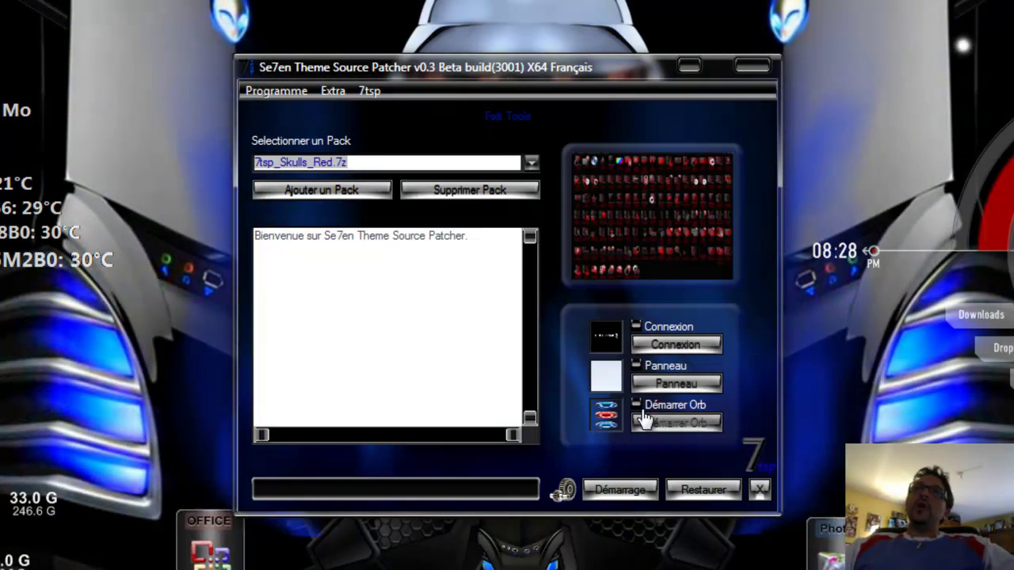
{"action": "left_click", "coordinate": [608, 418]}
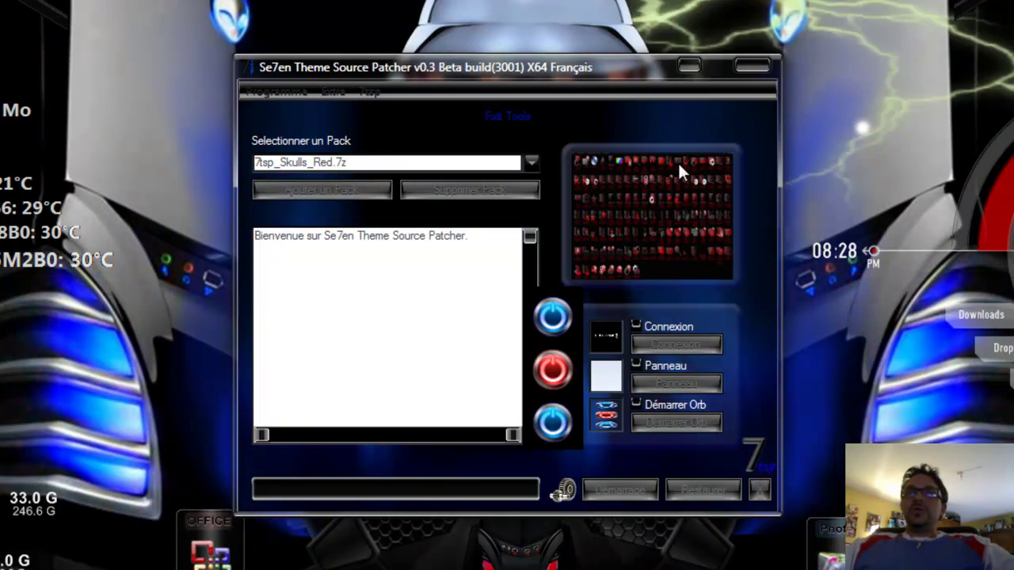
{"action": "left_click_drag", "start_coordinate": [386, 69], "coordinate": [215, 98]}
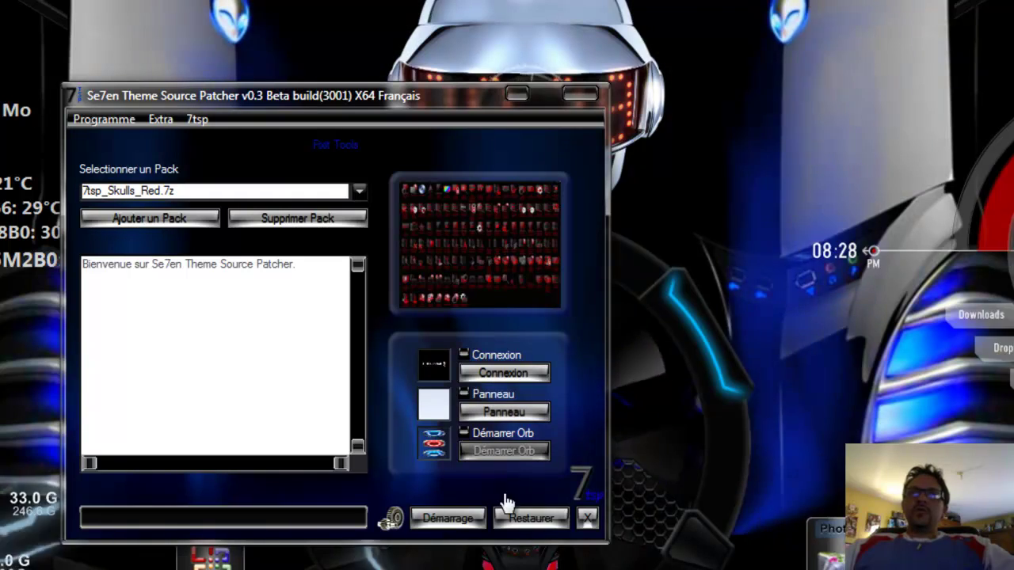
{"action": "left_click", "coordinate": [455, 520]}
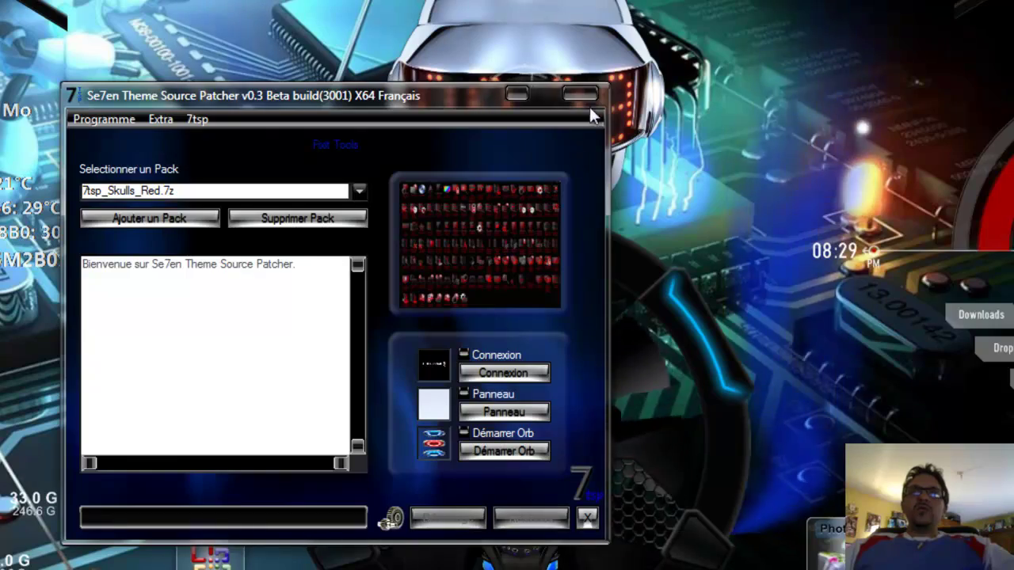
{"action": "left_click", "coordinate": [591, 96]}
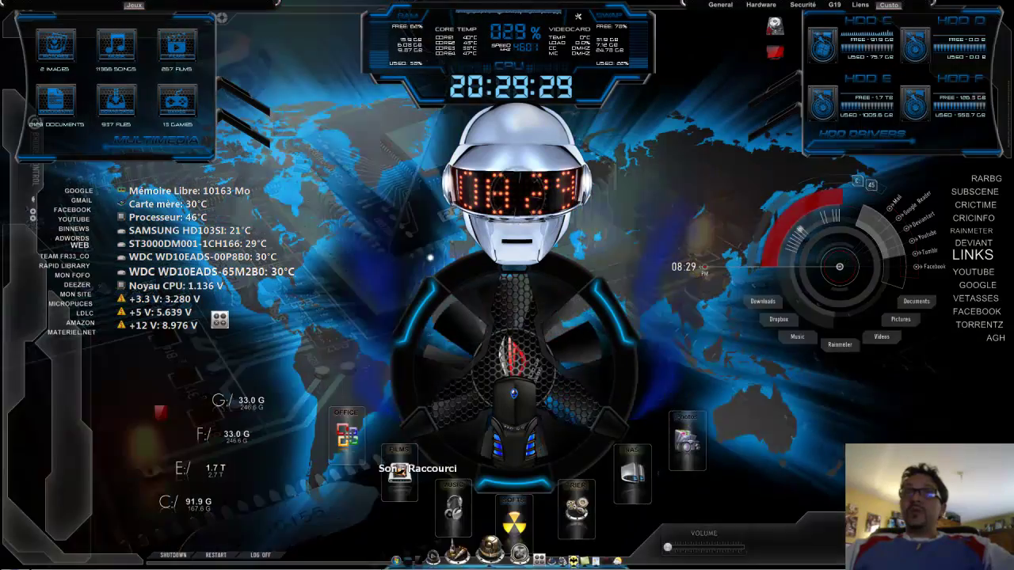
{"action": "mouse_move", "coordinate": [273, 561]}
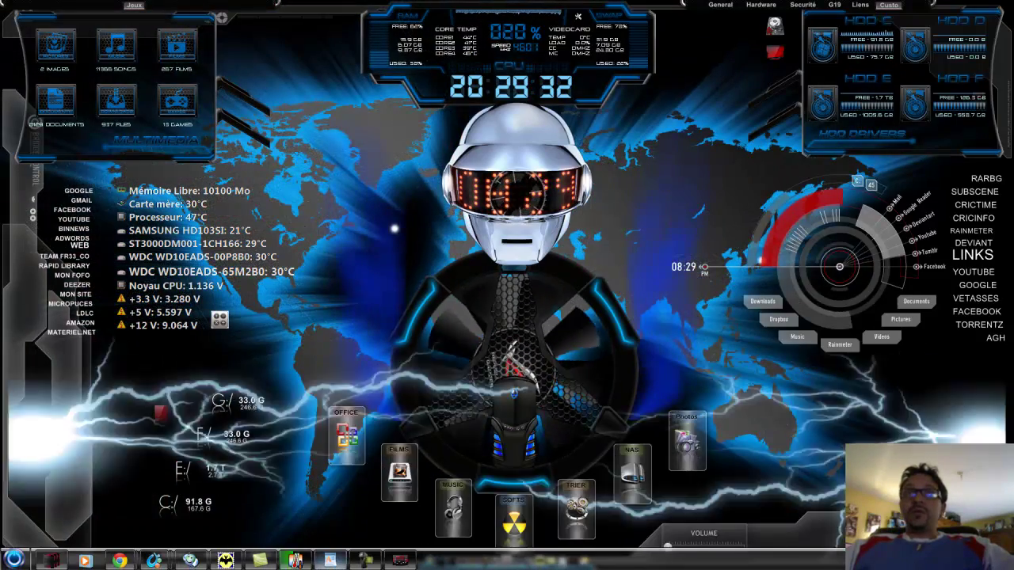
- Restore the software list document and add the line "Mise a jour KB 971033" below "Fonds D'écrans Divers"
{"action": "left_click", "coordinate": [370, 559]}
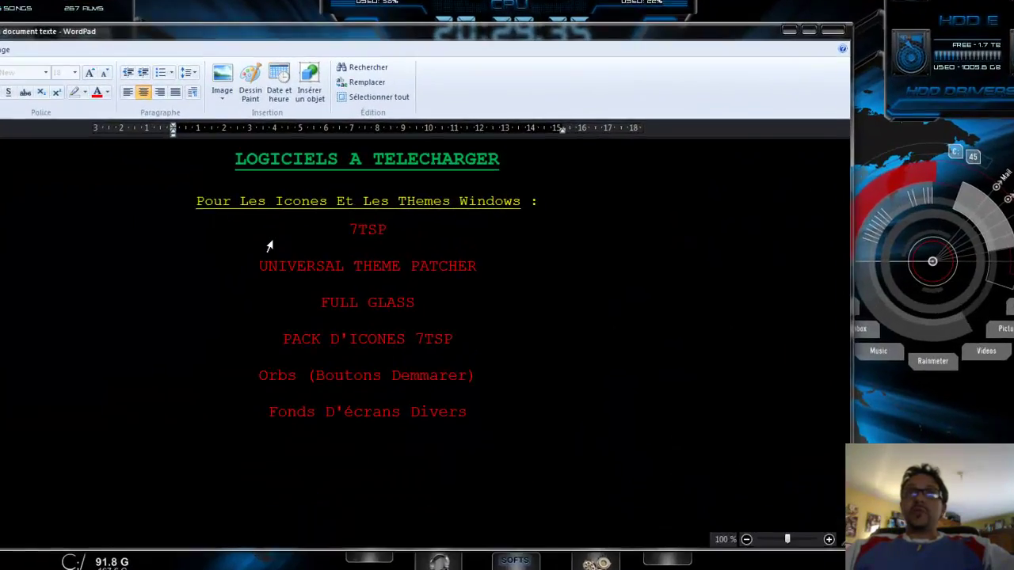
{"action": "left_click", "coordinate": [533, 420]}
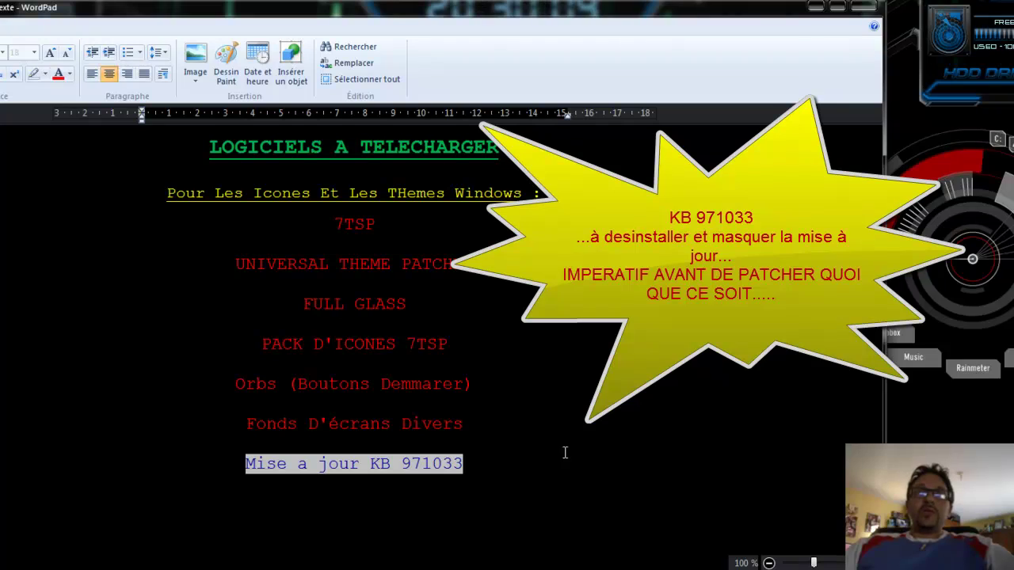
- Open Windows Update from the list of all programs and view the update history
{"action": "key", "text": "super"}
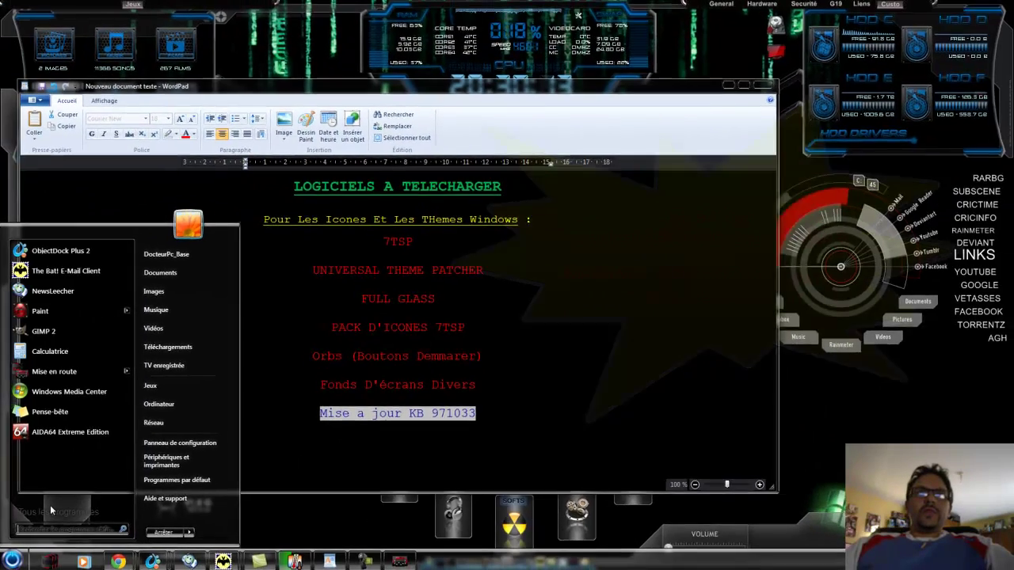
{"action": "left_click", "coordinate": [47, 511]}
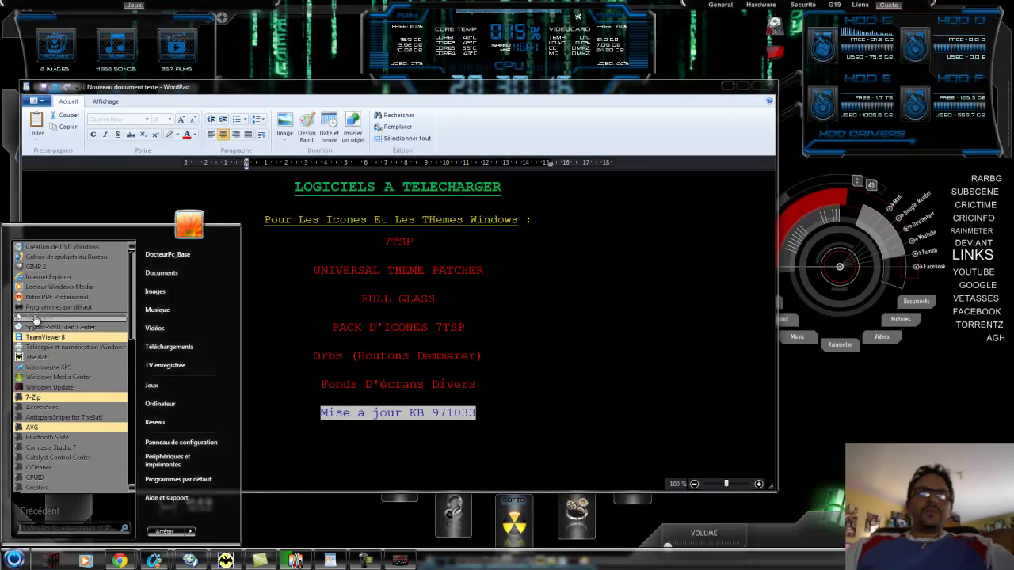
{"action": "left_click", "coordinate": [48, 390]}
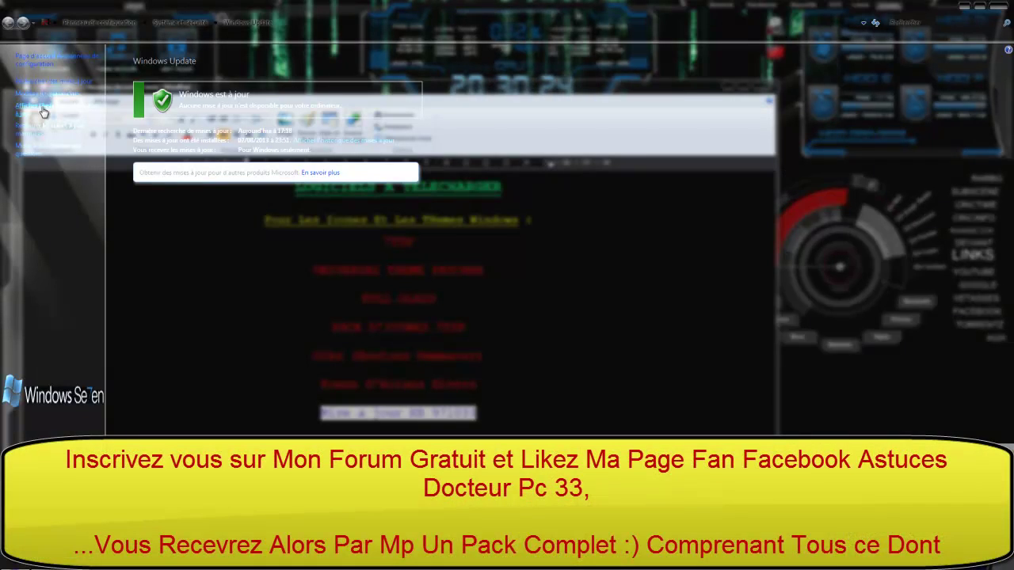
{"action": "left_click", "coordinate": [44, 112]}
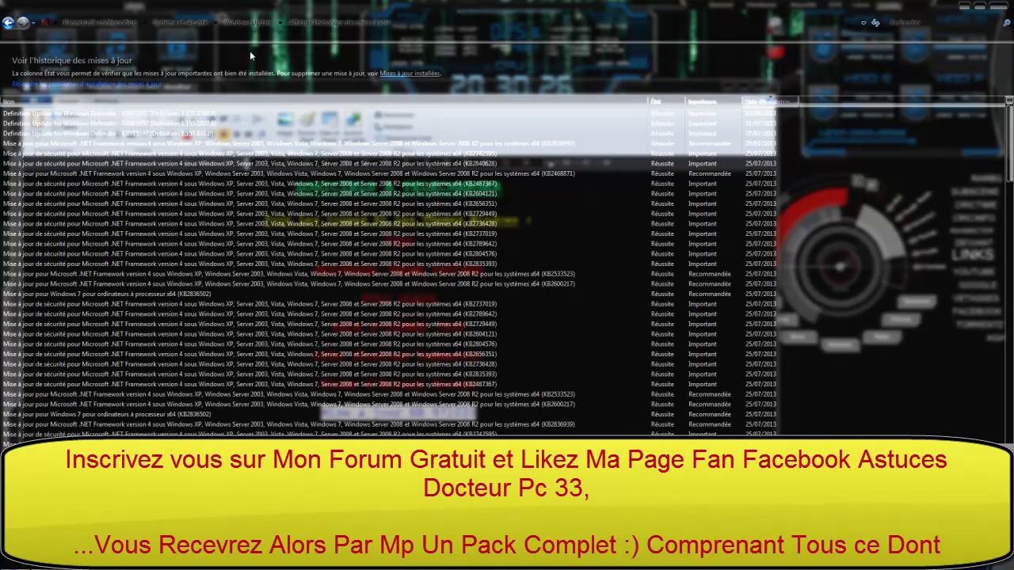
- Look through the installed updates for KB 971033, close the list, and put the software list document away
{"action": "left_click", "coordinate": [422, 75]}
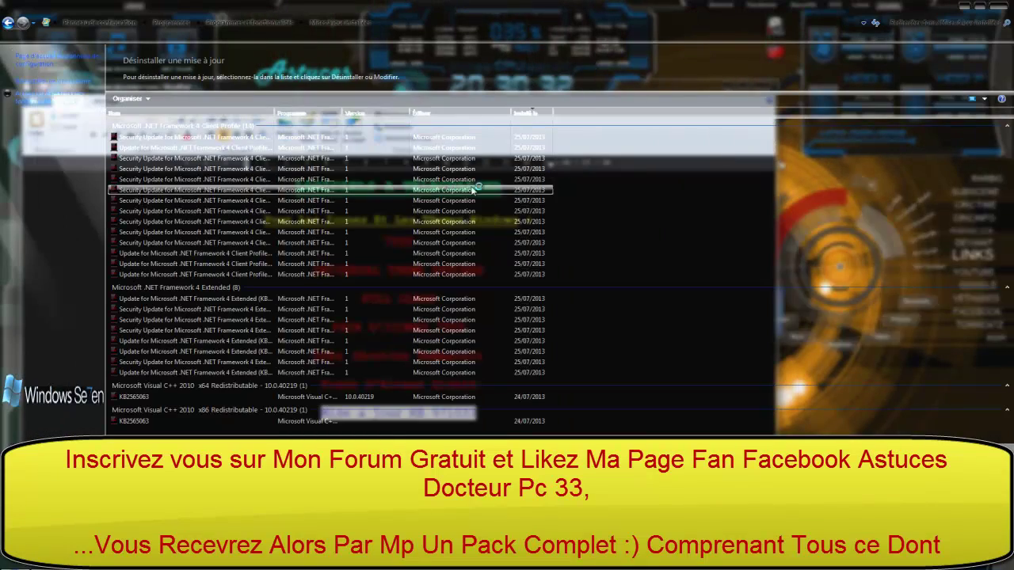
{"action": "scroll", "coordinate": [343, 190], "scroll_direction": "down", "scroll_amount": 4}
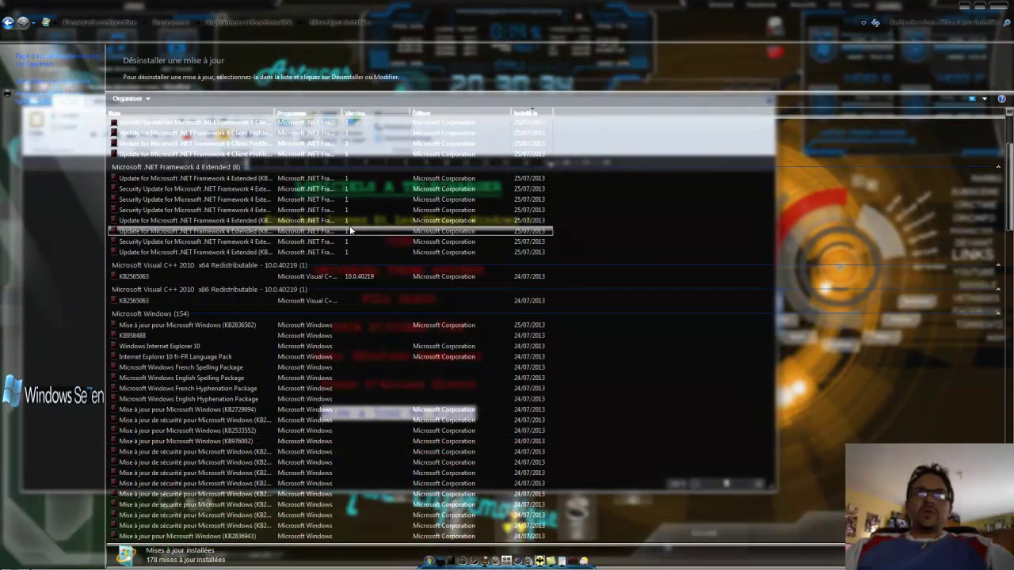
{"action": "scroll", "coordinate": [354, 235], "scroll_direction": "down", "scroll_amount": 10}
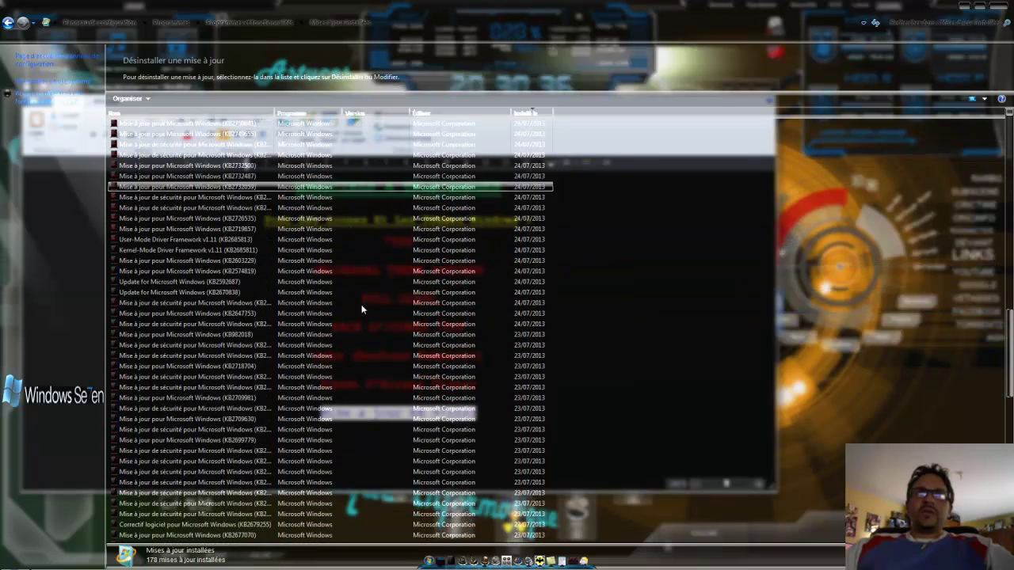
{"action": "scroll", "coordinate": [834, 230], "scroll_direction": "up", "scroll_amount": 3}
{"action": "left_click", "coordinate": [940, 25]}
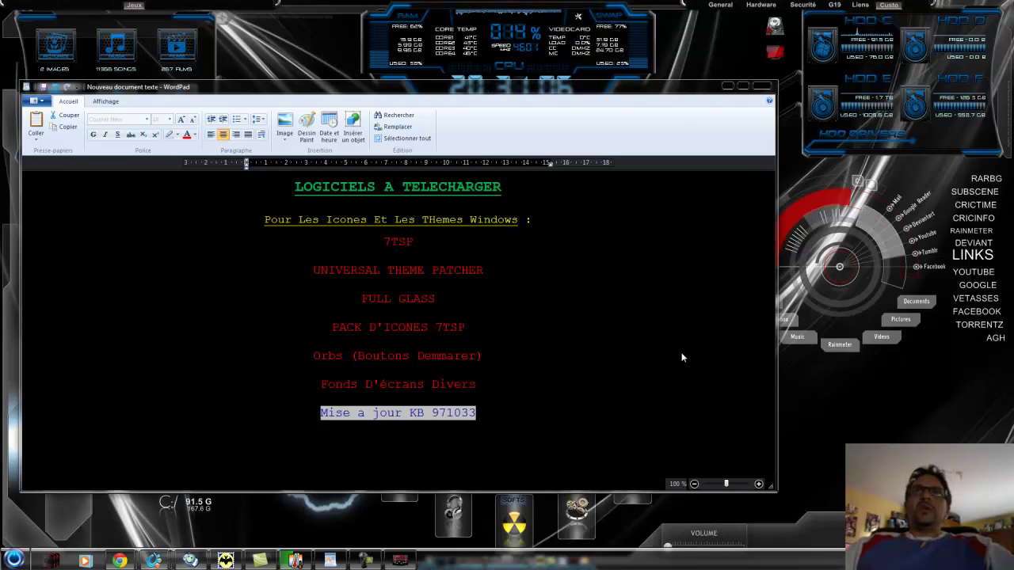
{"action": "left_click", "coordinate": [402, 560]}
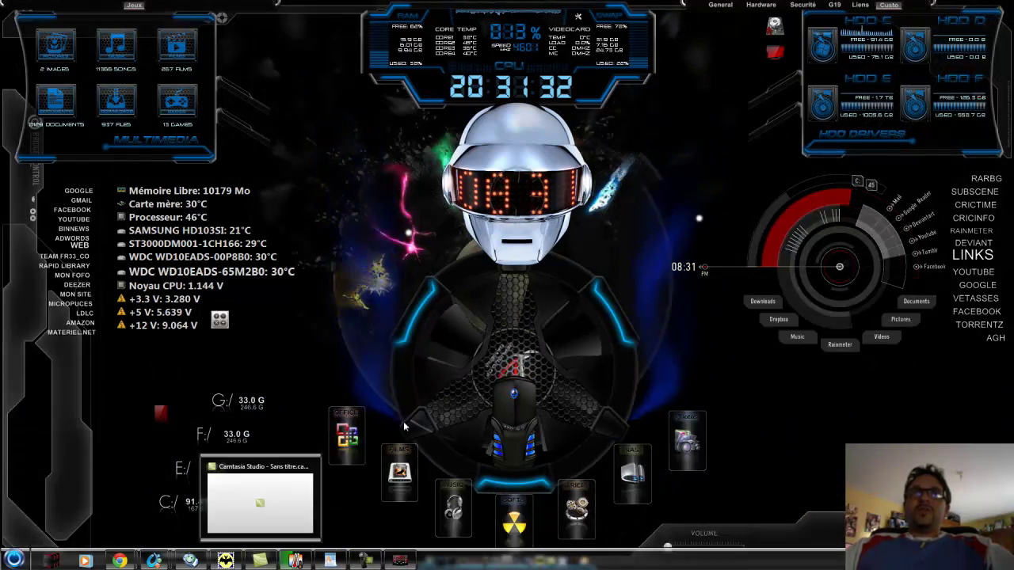
- Open the Computer window and the Control Panel to view their customised icons, and close both windows
{"action": "mouse_move", "coordinate": [836, 8]}
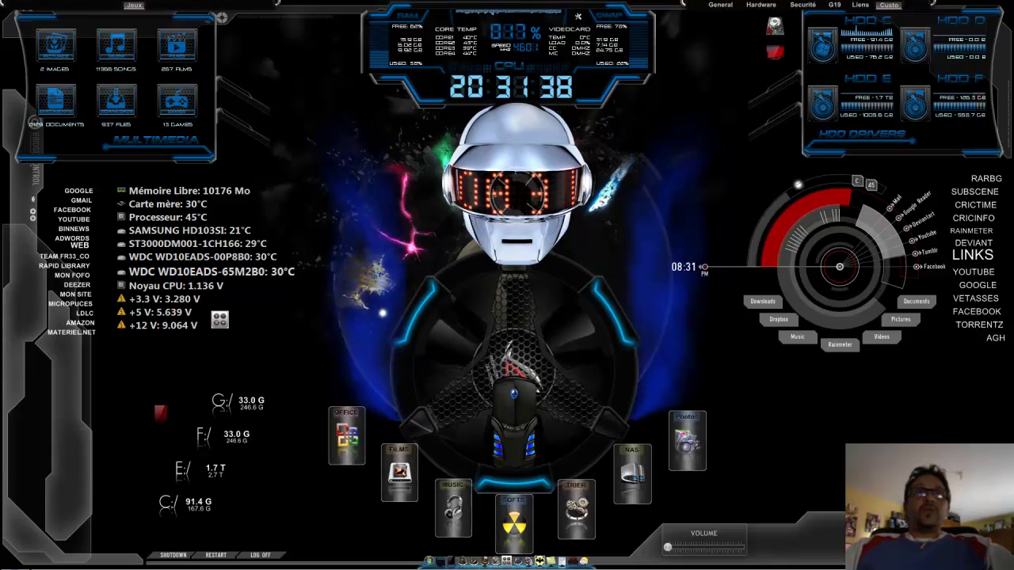
{"action": "key", "text": "super"}
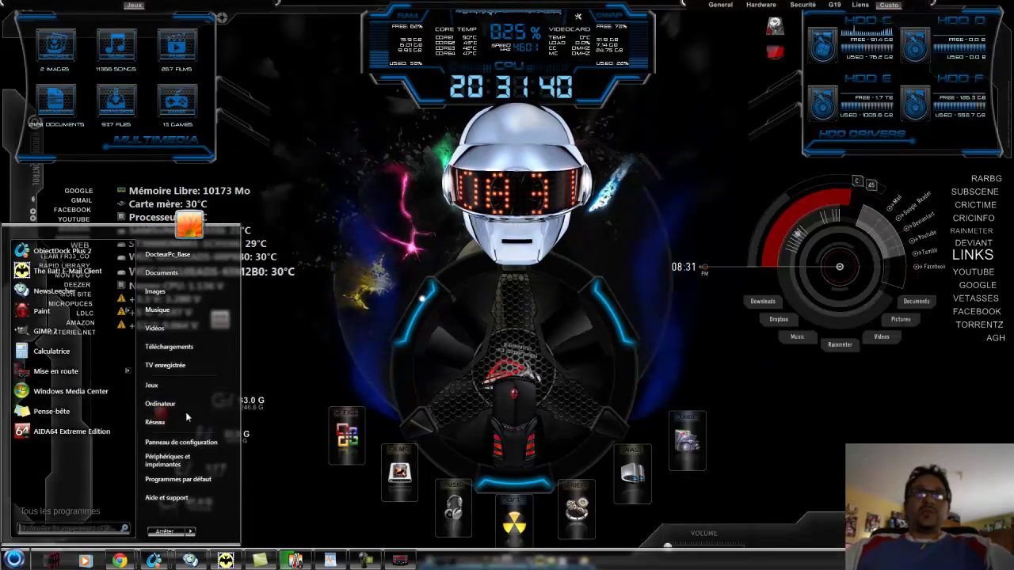
{"action": "left_click", "coordinate": [183, 405]}
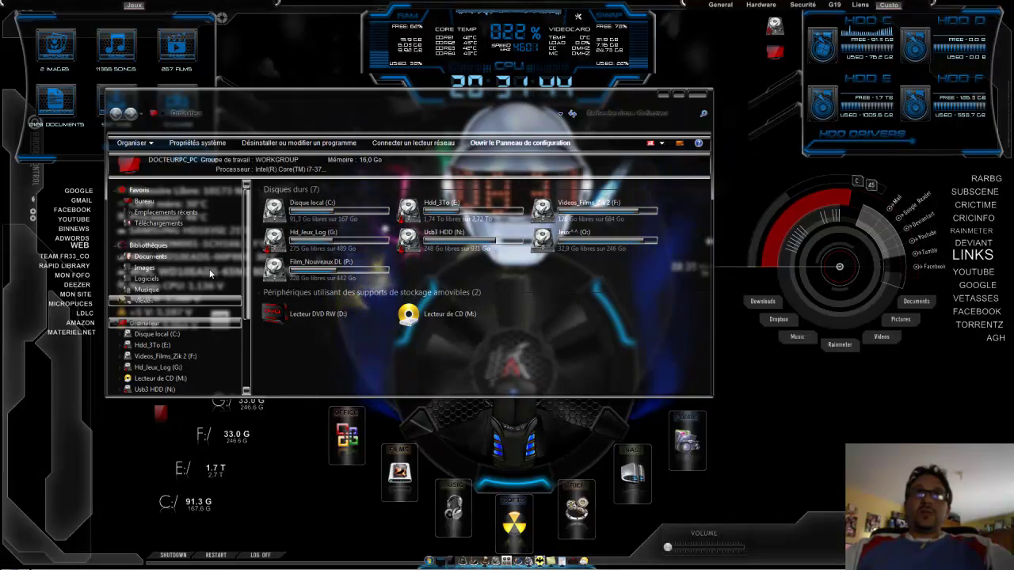
{"action": "left_click", "coordinate": [14, 560]}
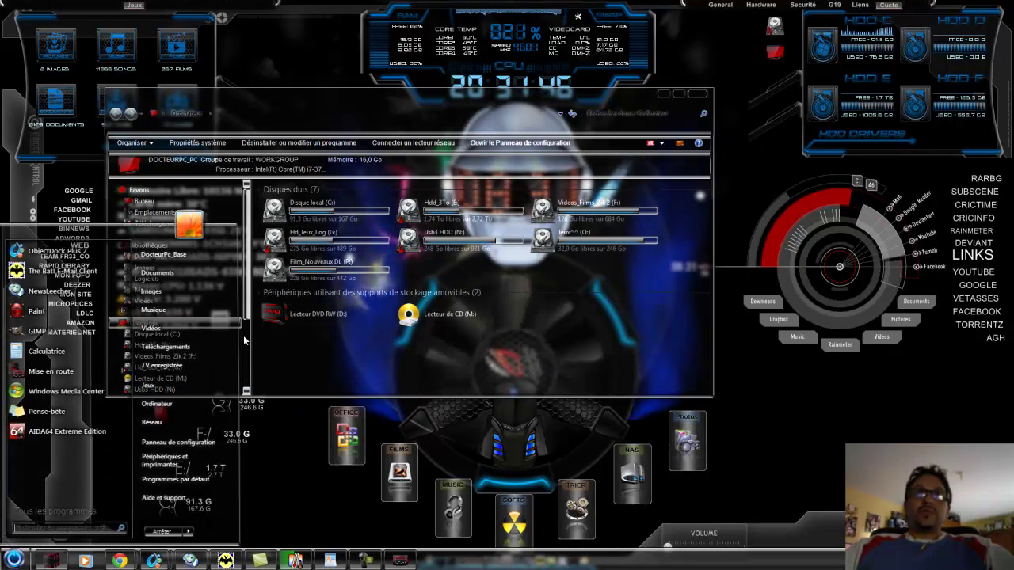
{"action": "left_click", "coordinate": [181, 442]}
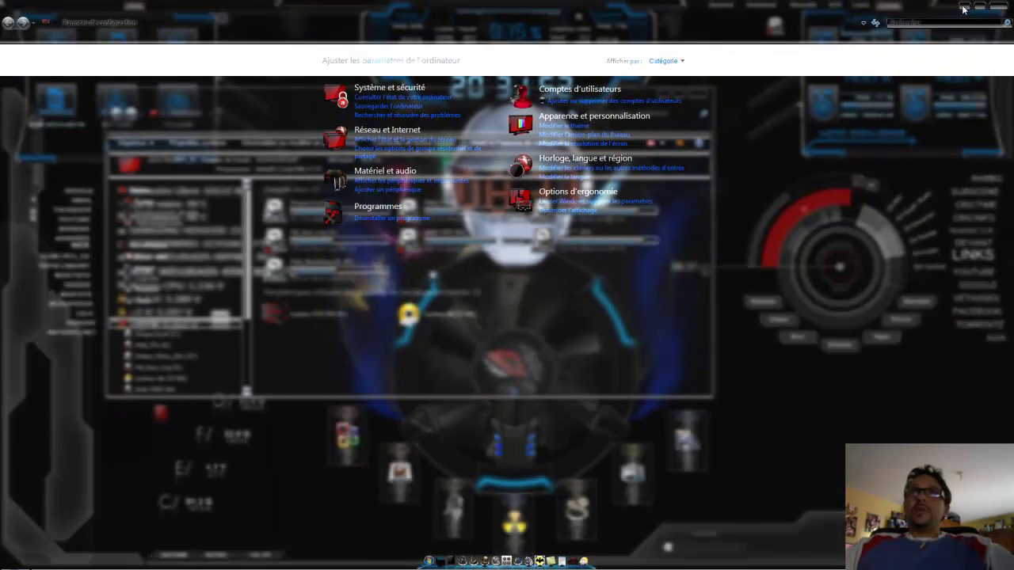
{"action": "left_click", "coordinate": [1001, 10]}
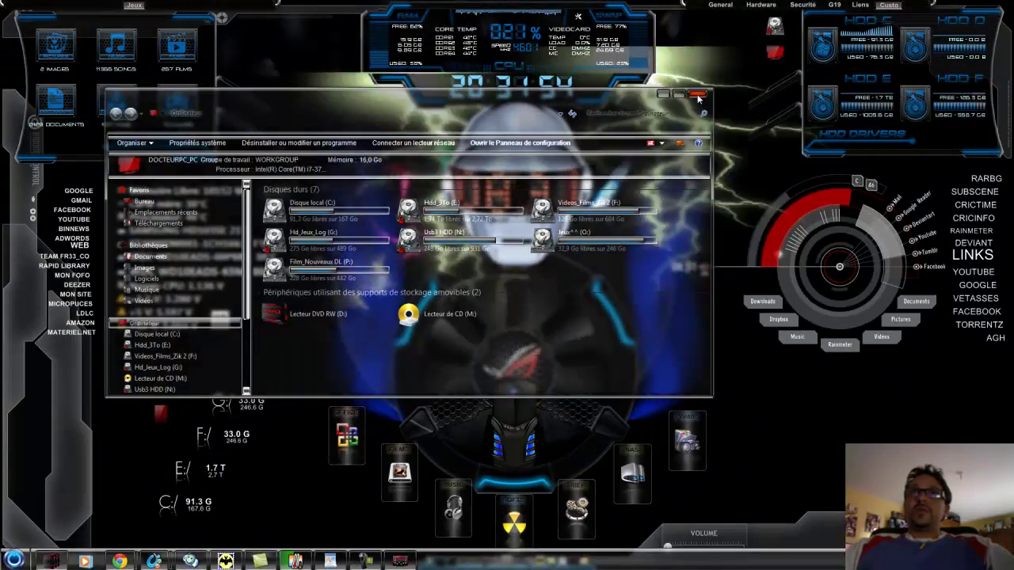
{"action": "left_click", "coordinate": [697, 96]}
- Open the Computer window, view the folders on local disk C:, and return to the drive overview
{"action": "mouse_move", "coordinate": [804, 3]}
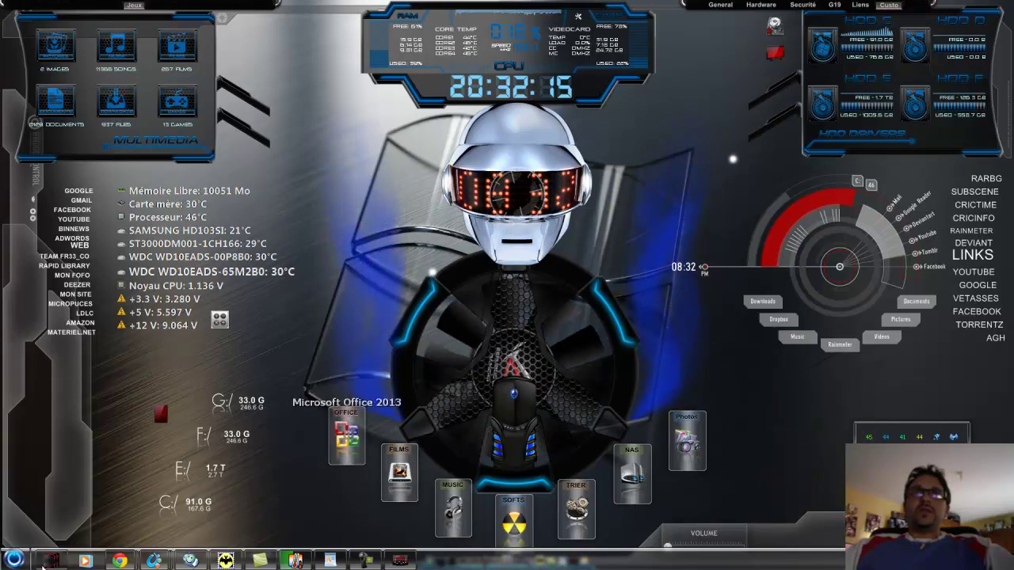
{"action": "key", "text": "super"}
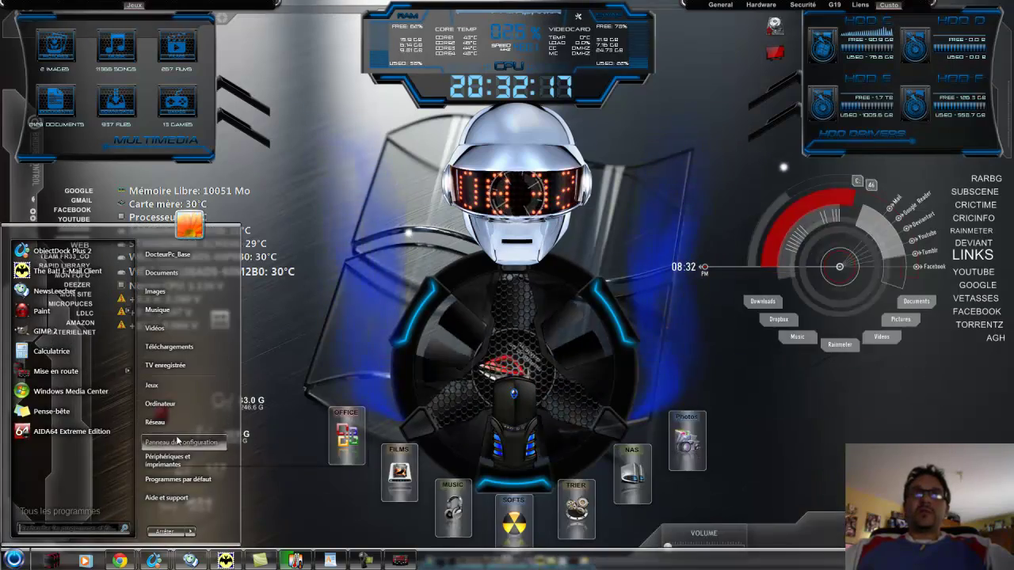
{"action": "left_click", "coordinate": [160, 403]}
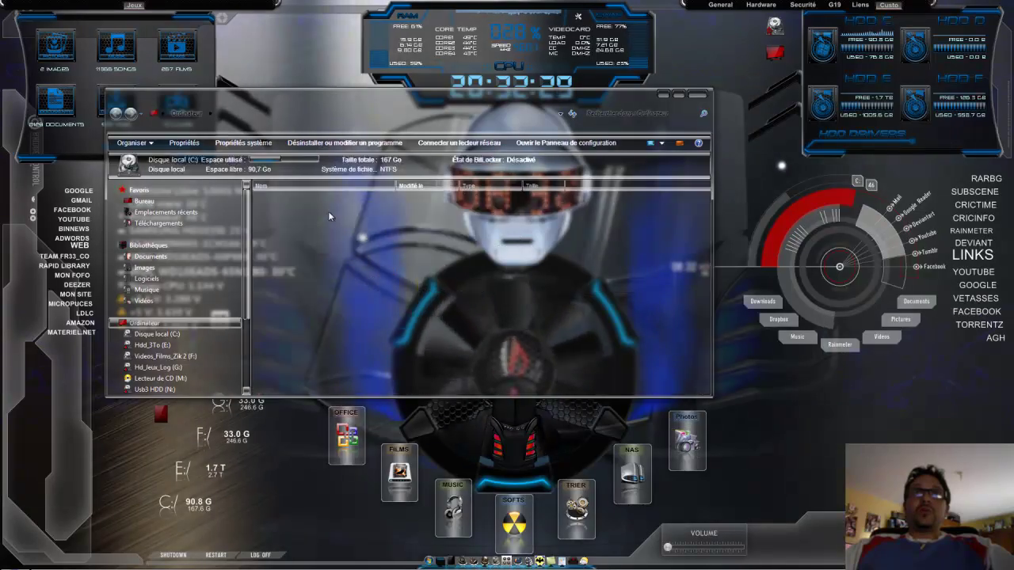
{"action": "double_click", "coordinate": [327, 211]}
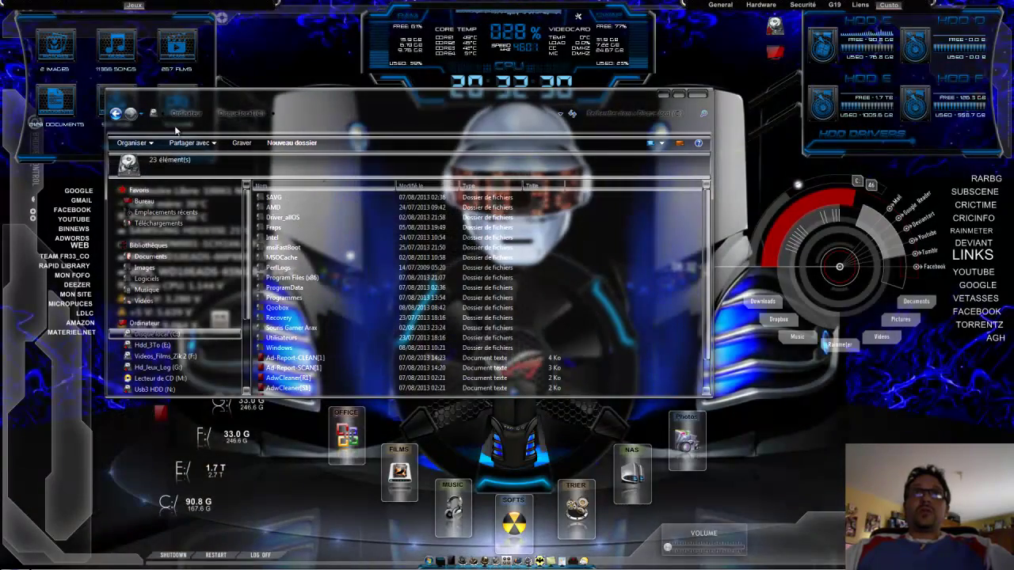
{"action": "left_click", "coordinate": [116, 115]}
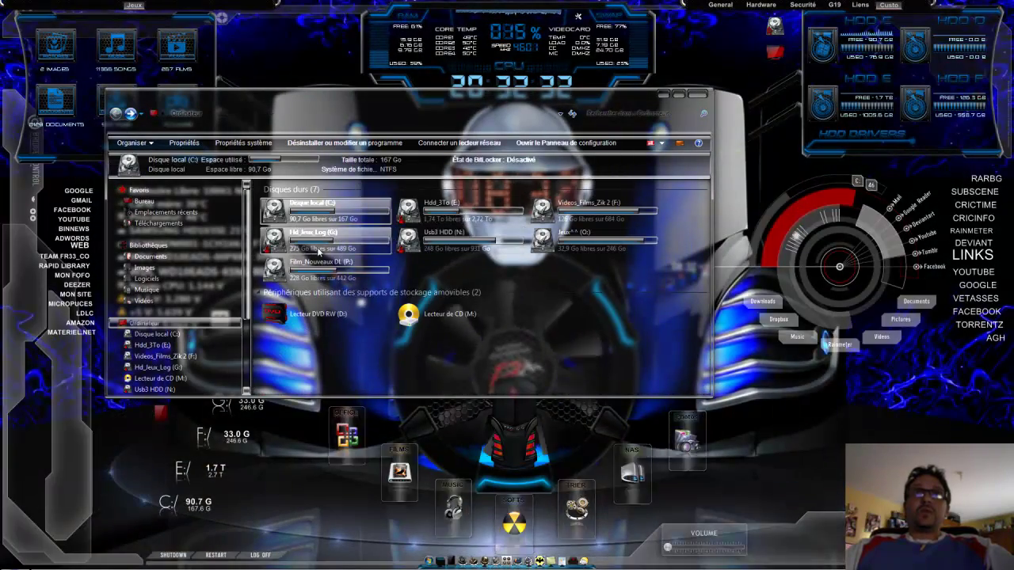
- View drive Hd_Jeux_Log (G:) and its "Docteur pc 33" folder, return to the drive overview, and close the window
{"action": "double_click", "coordinate": [319, 250]}
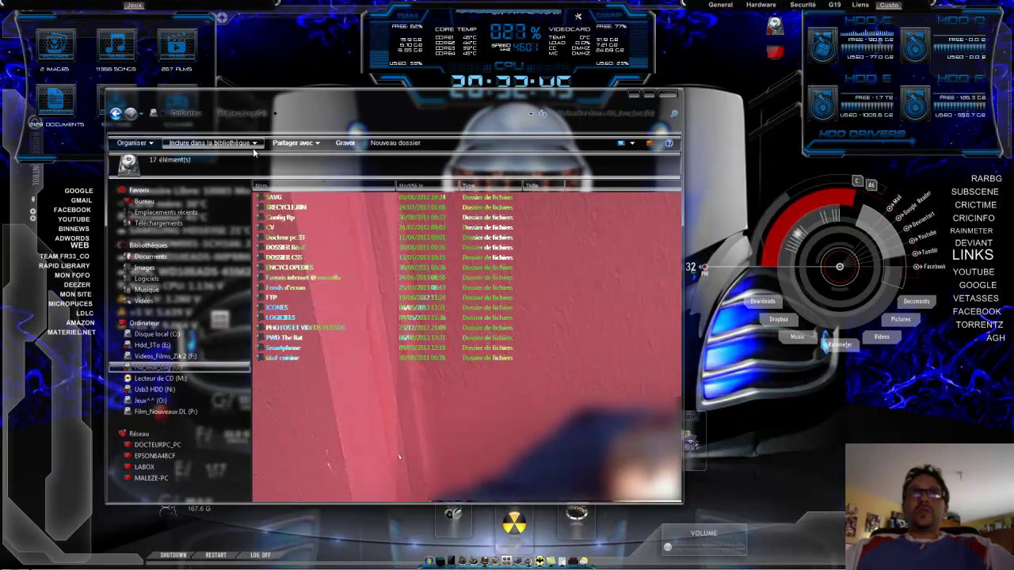
{"action": "double_click", "coordinate": [292, 241]}
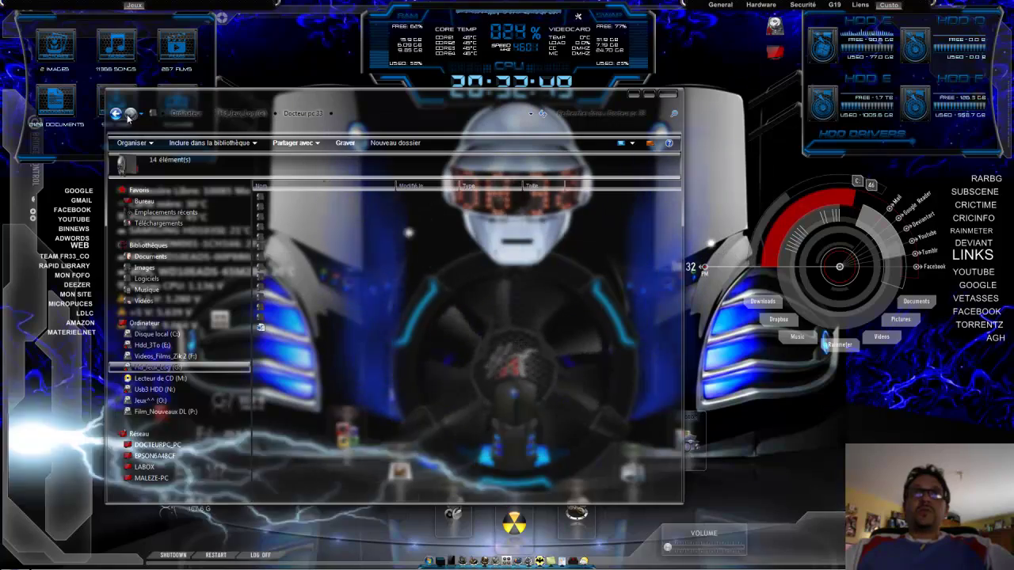
{"action": "left_click", "coordinate": [117, 114]}
{"action": "left_click", "coordinate": [117, 114]}
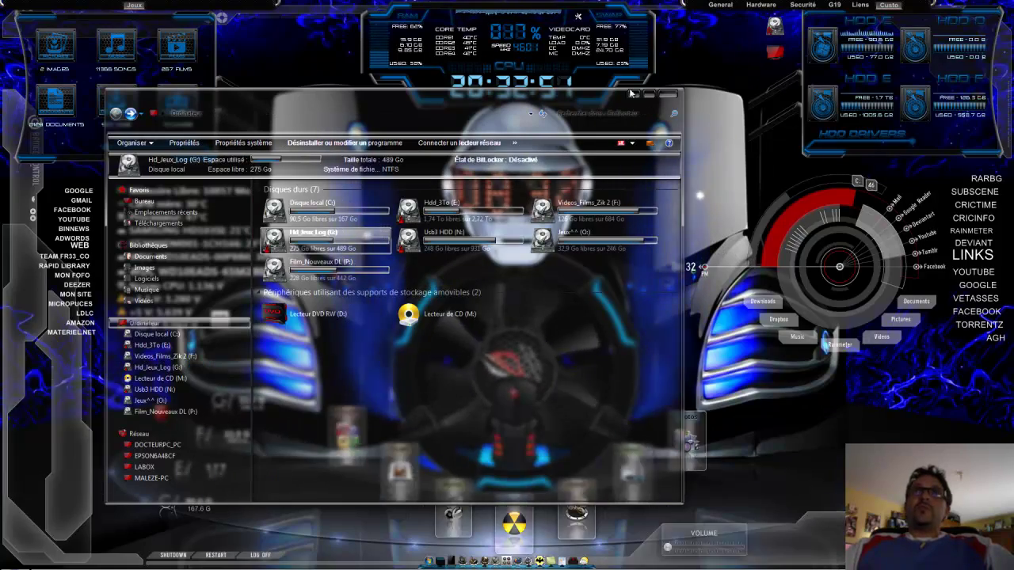
{"action": "mouse_move", "coordinate": [738, 4]}
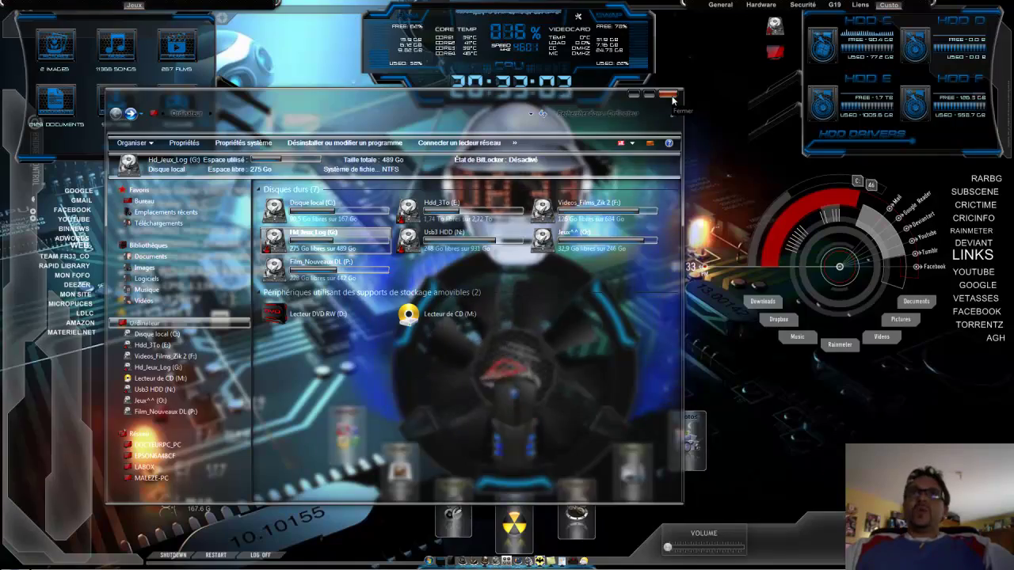
{"action": "left_click", "coordinate": [672, 100]}
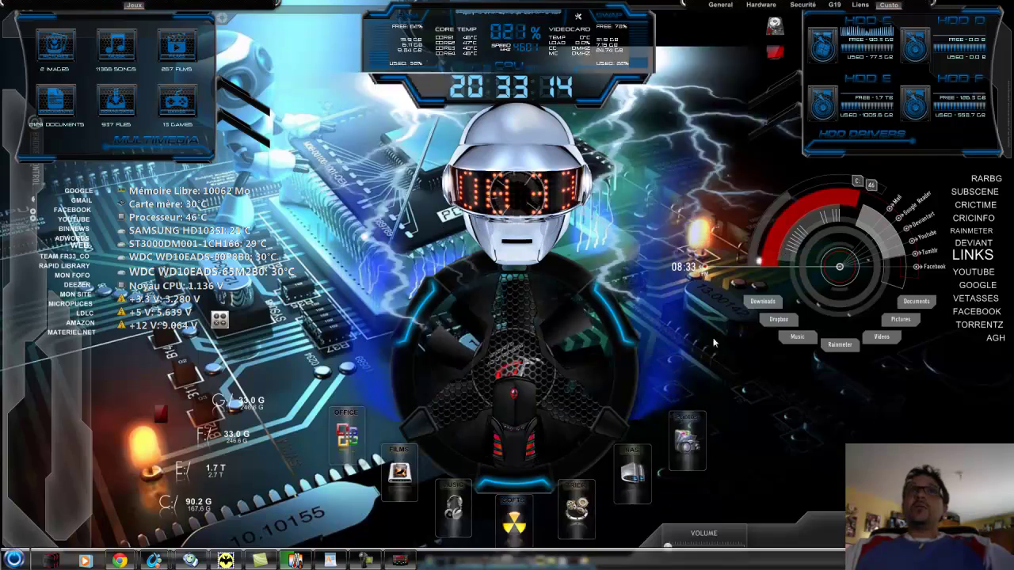
- Advance the desktop to the next background image twice
{"action": "right_click", "coordinate": [793, 406]}
{"action": "left_click", "coordinate": [842, 483]}
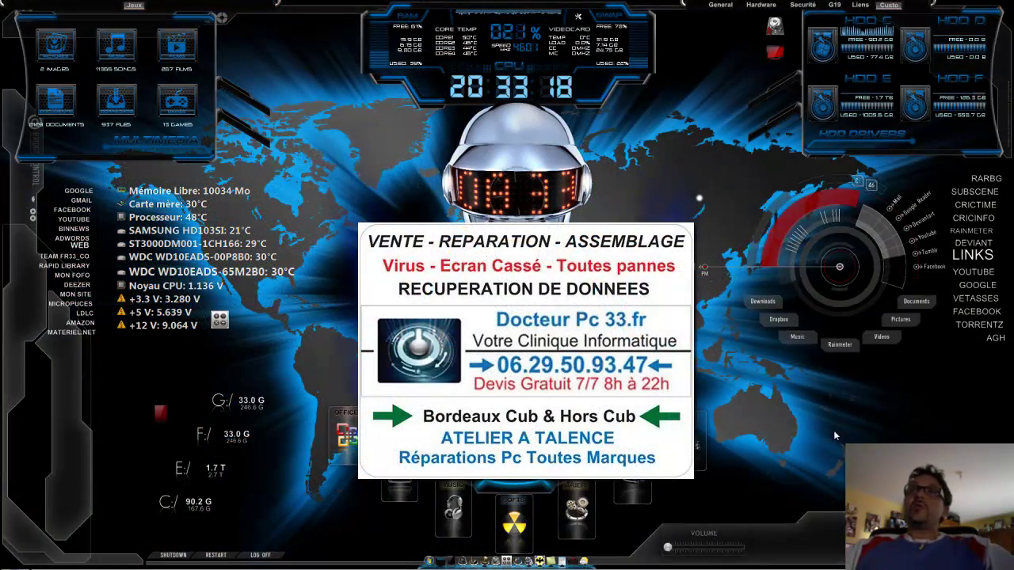
{"action": "right_click", "coordinate": [788, 406]}
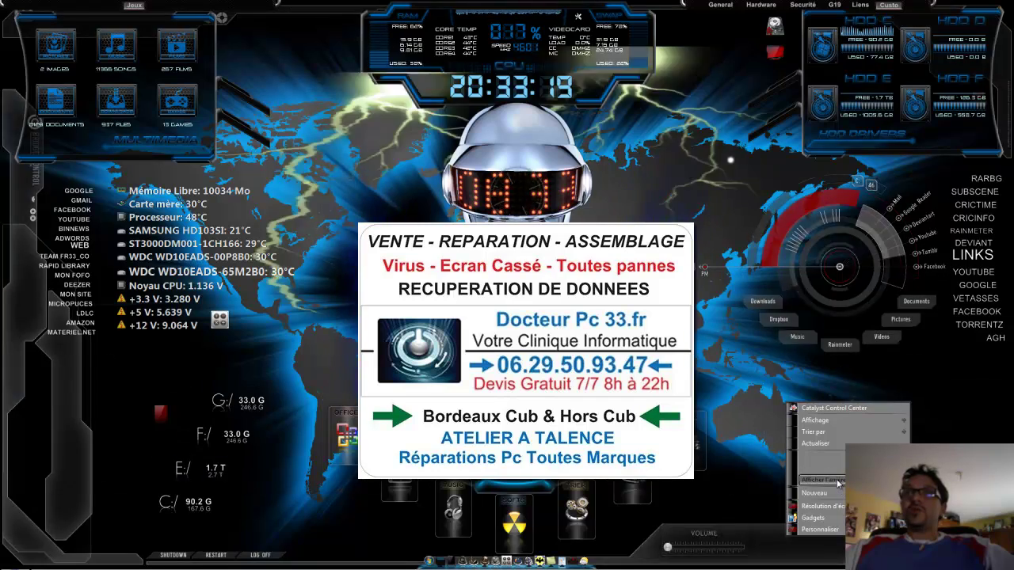
{"action": "left_click", "coordinate": [838, 484]}
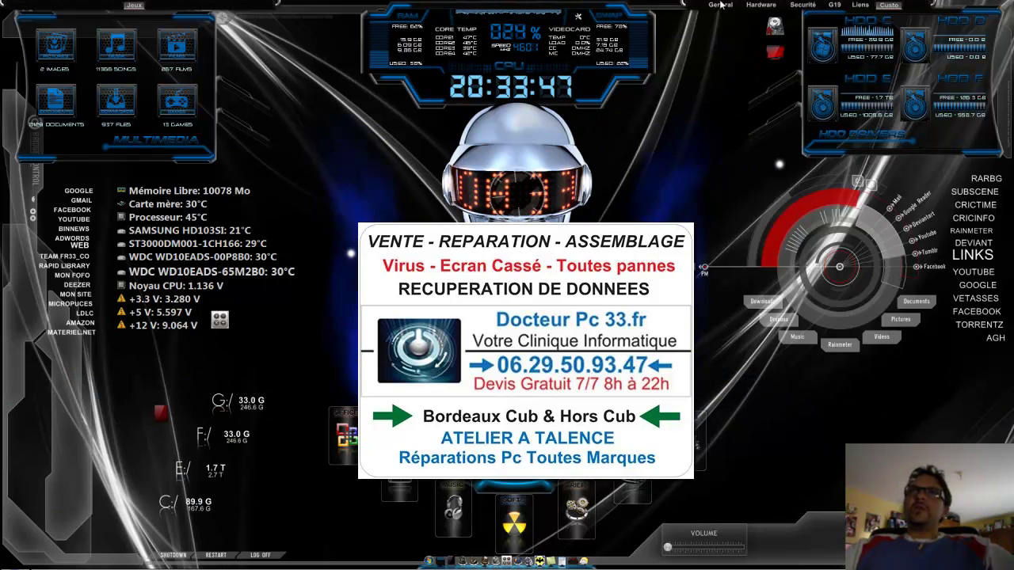
- Browse the shortcut categories of the desktop dock, including General, Hardware, G19 and Liens, and finish on General
{"action": "left_click", "coordinate": [723, 65]}
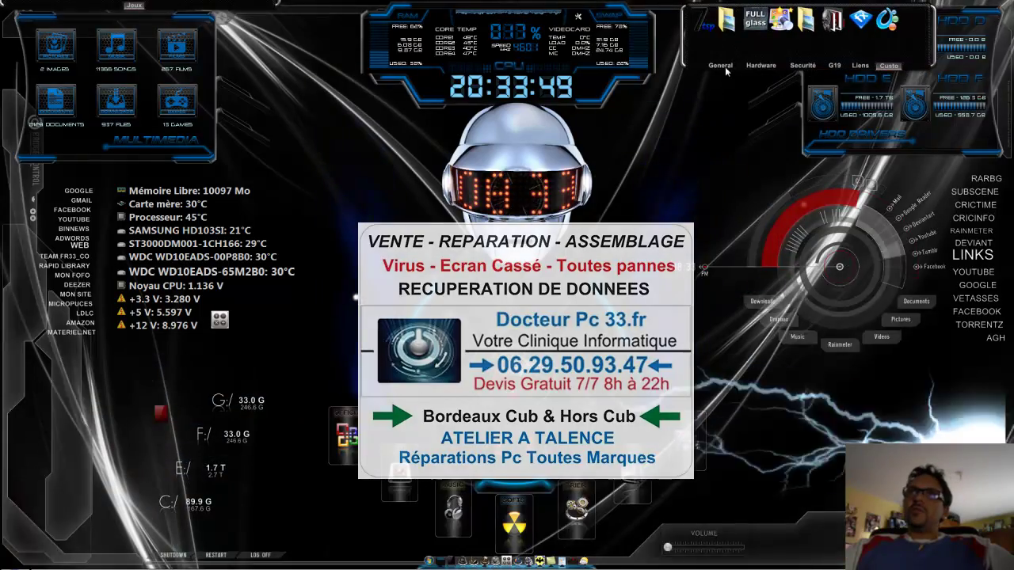
{"action": "left_click", "coordinate": [761, 65]}
{"action": "left_click", "coordinate": [836, 65]}
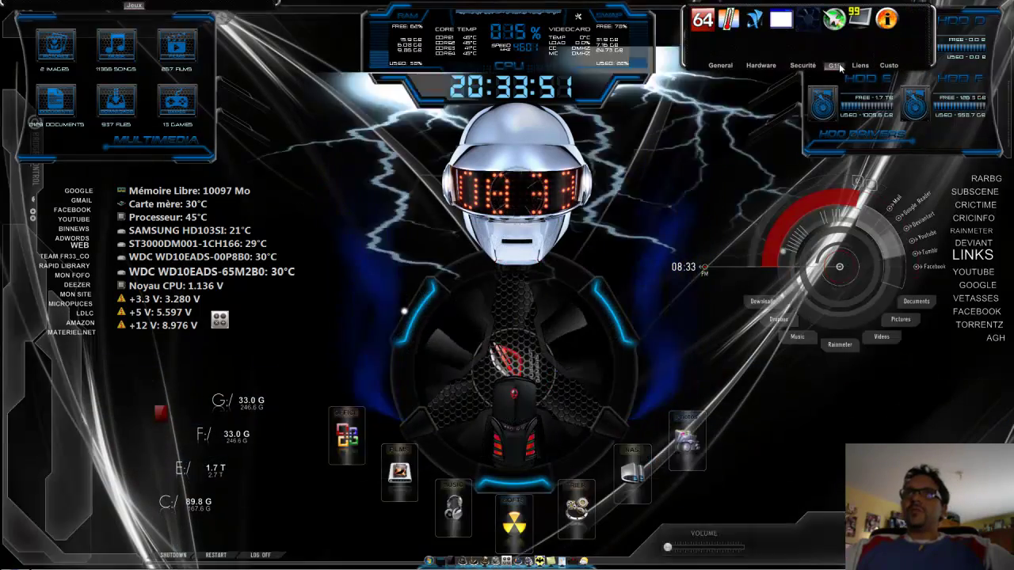
{"action": "left_click", "coordinate": [860, 65]}
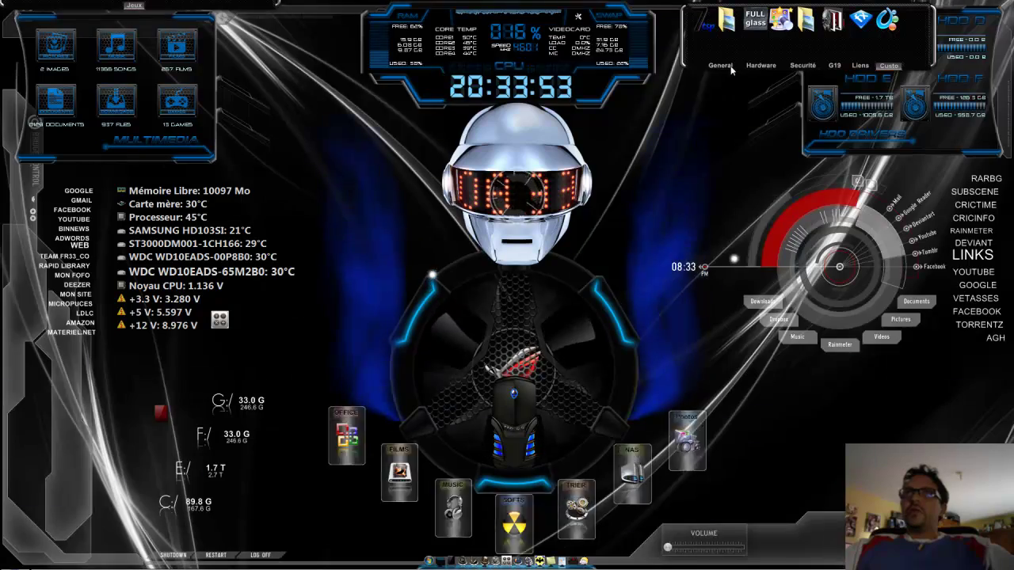
{"action": "left_click", "coordinate": [728, 66]}
- Open the Jeux^^ (O:) drive to view its game folders, and close the window
{"action": "mouse_move", "coordinate": [4, 6]}
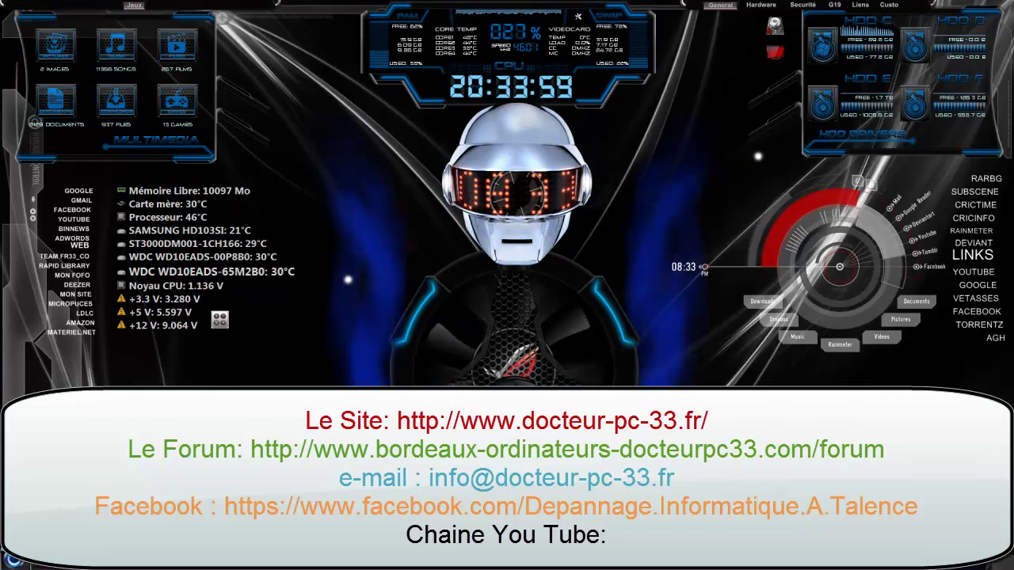
{"action": "left_click", "coordinate": [159, 559]}
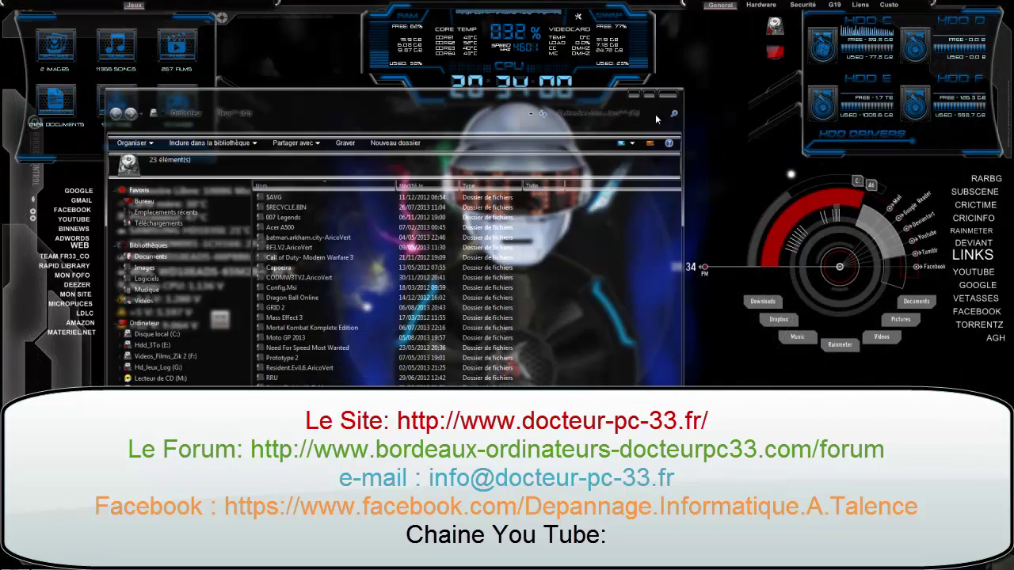
{"action": "left_click", "coordinate": [669, 95]}
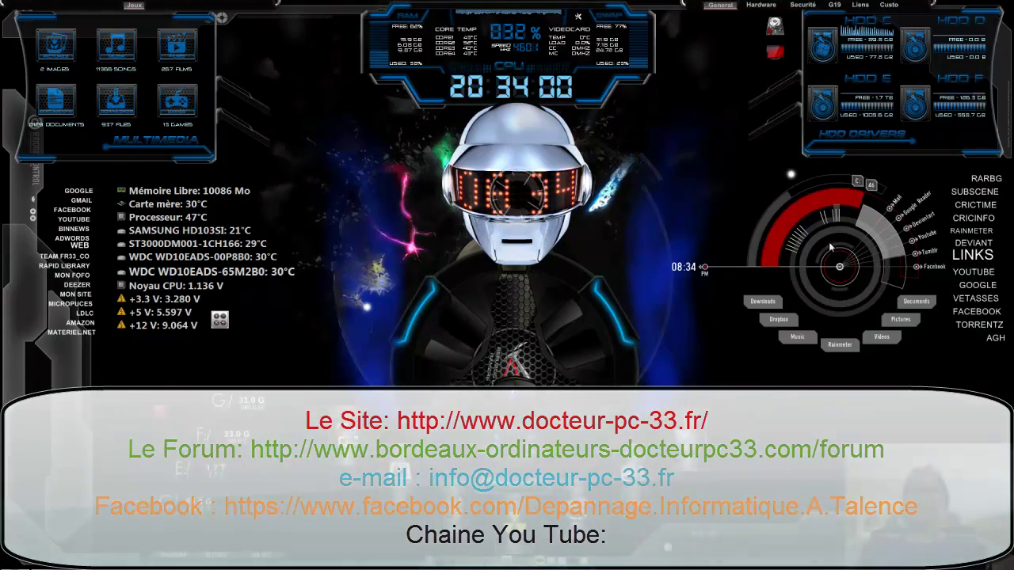